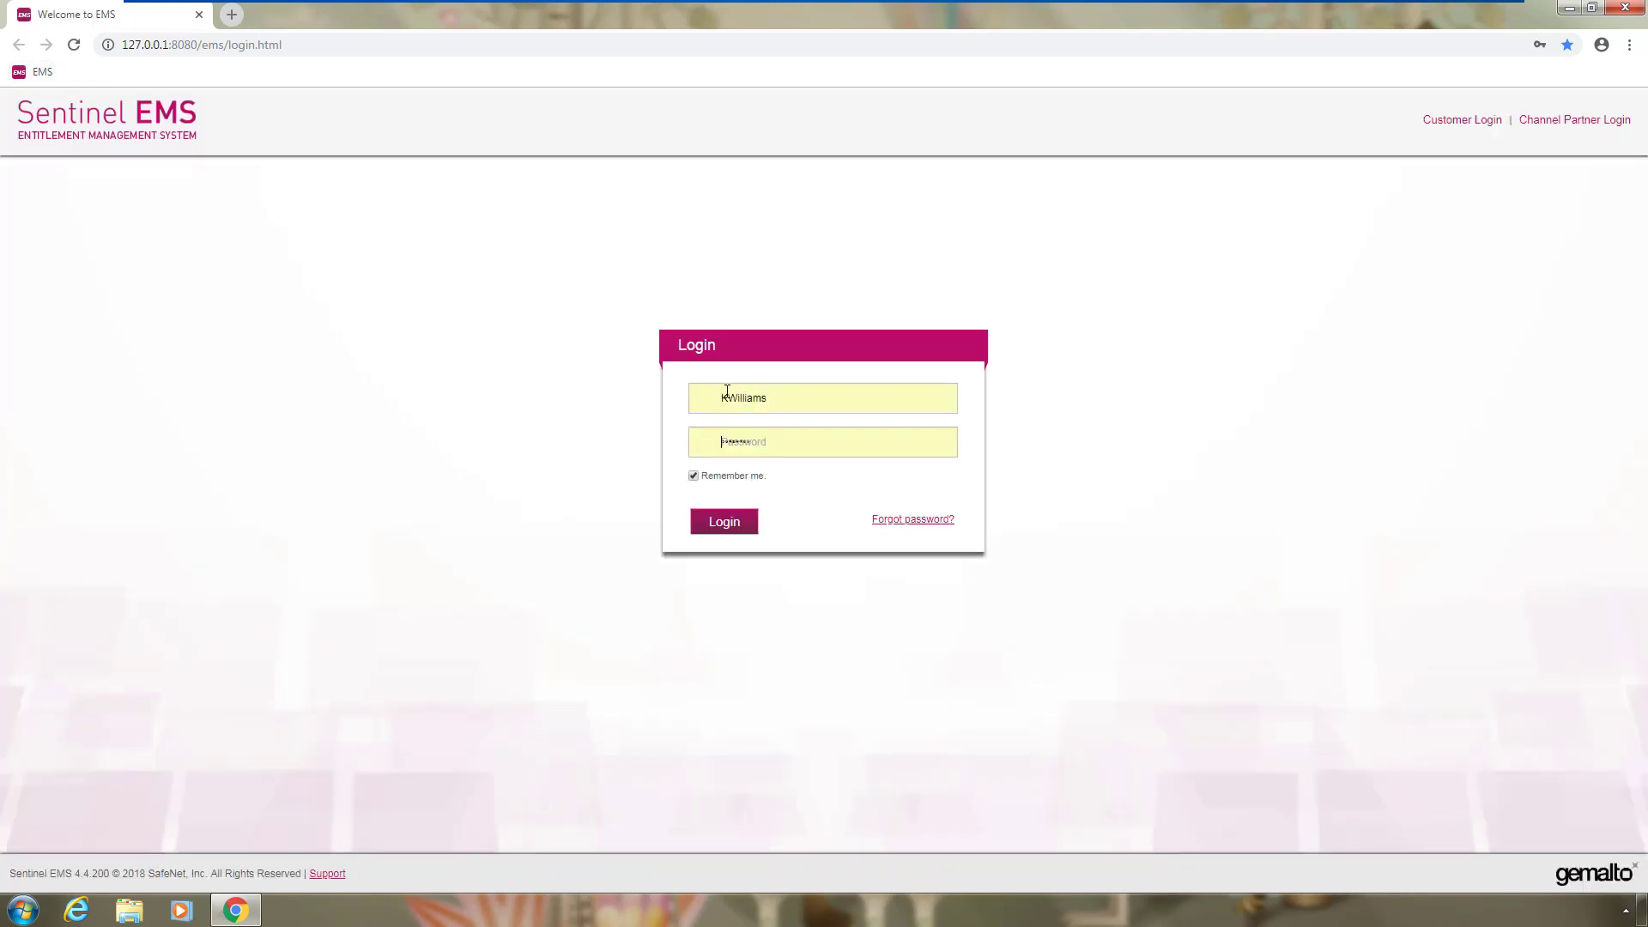
Log in, create a new entitlement and pick Kitchener Ltd as customer by searching 'Ki'
click(738, 528)
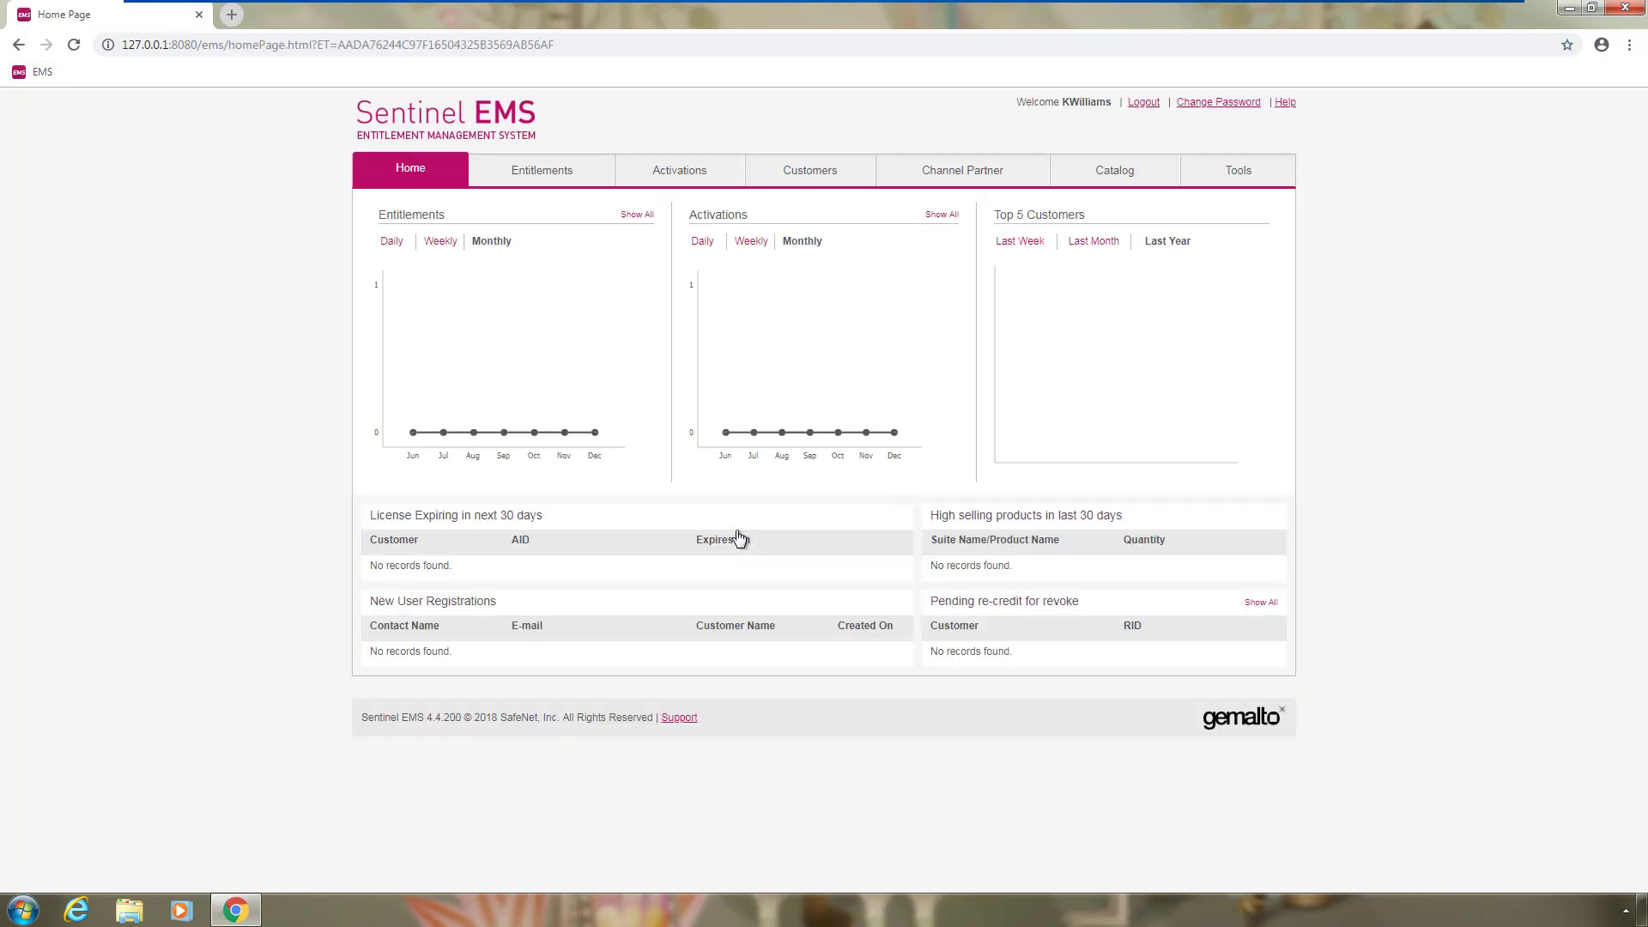
click(577, 172)
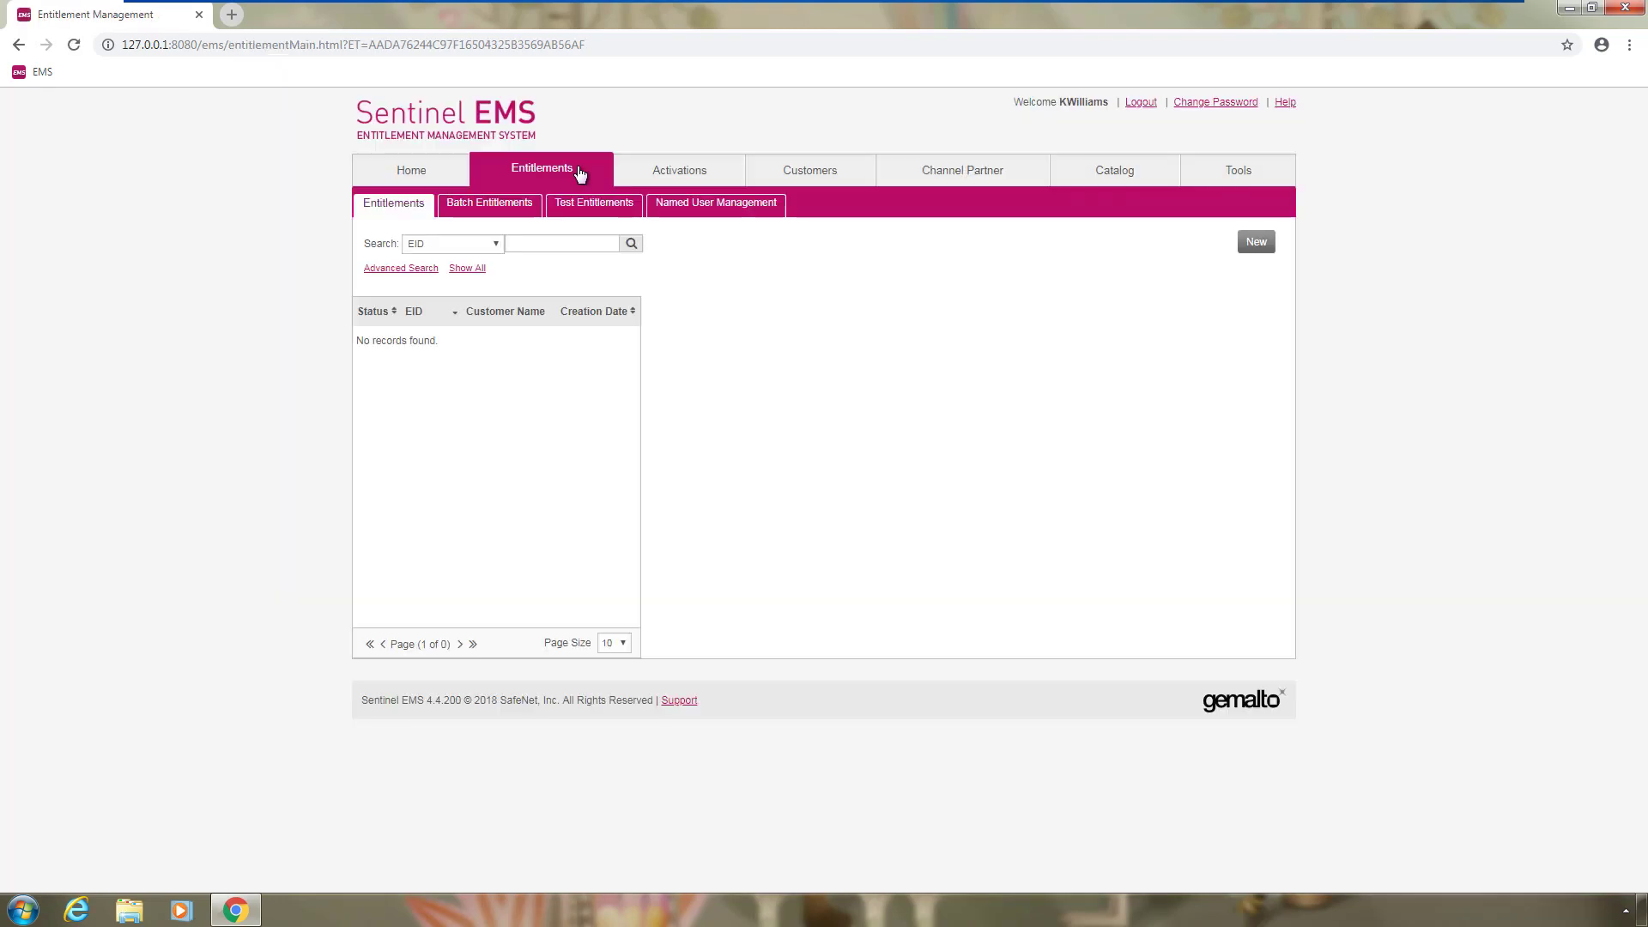
click(1256, 245)
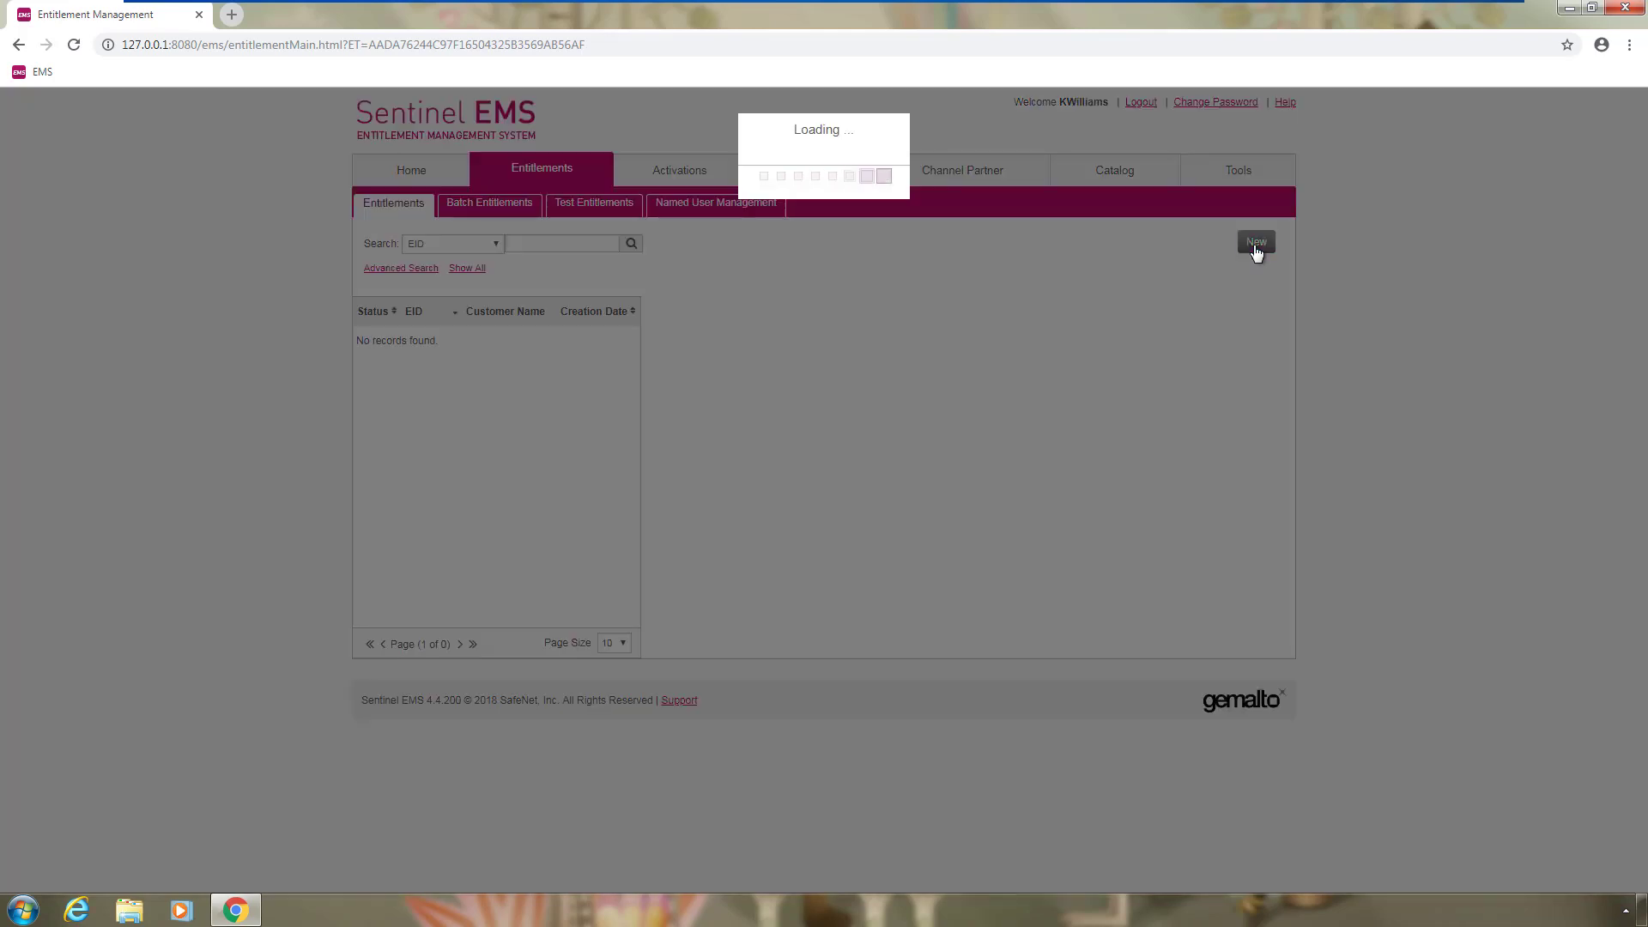
click(613, 312)
text(Kit)
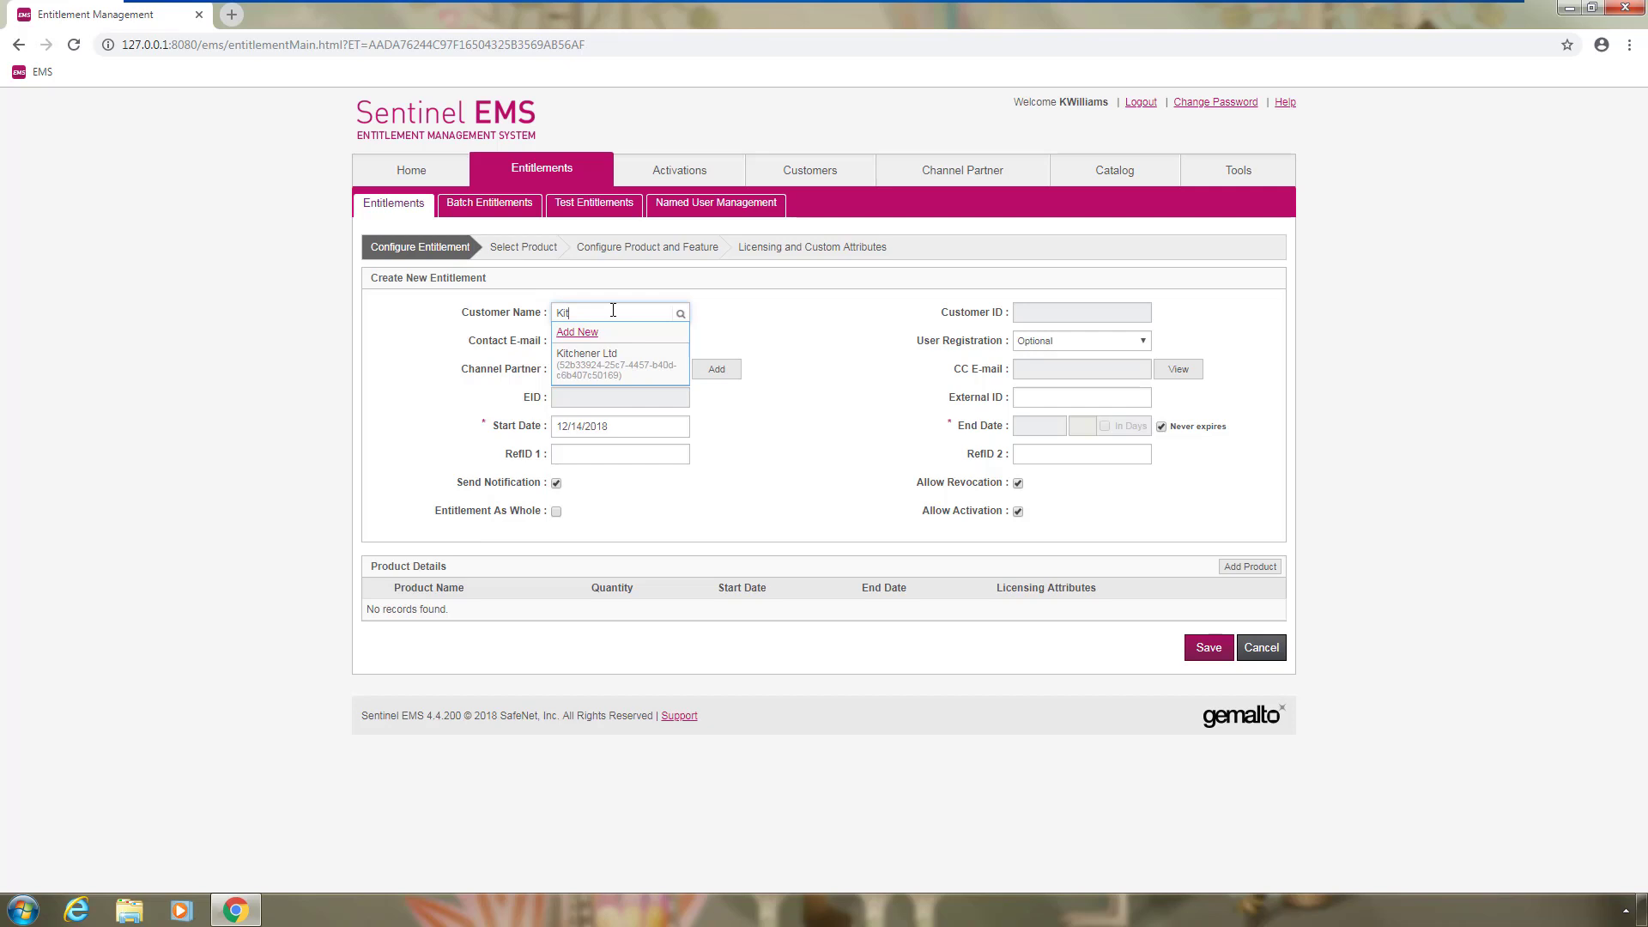
click(568, 366)
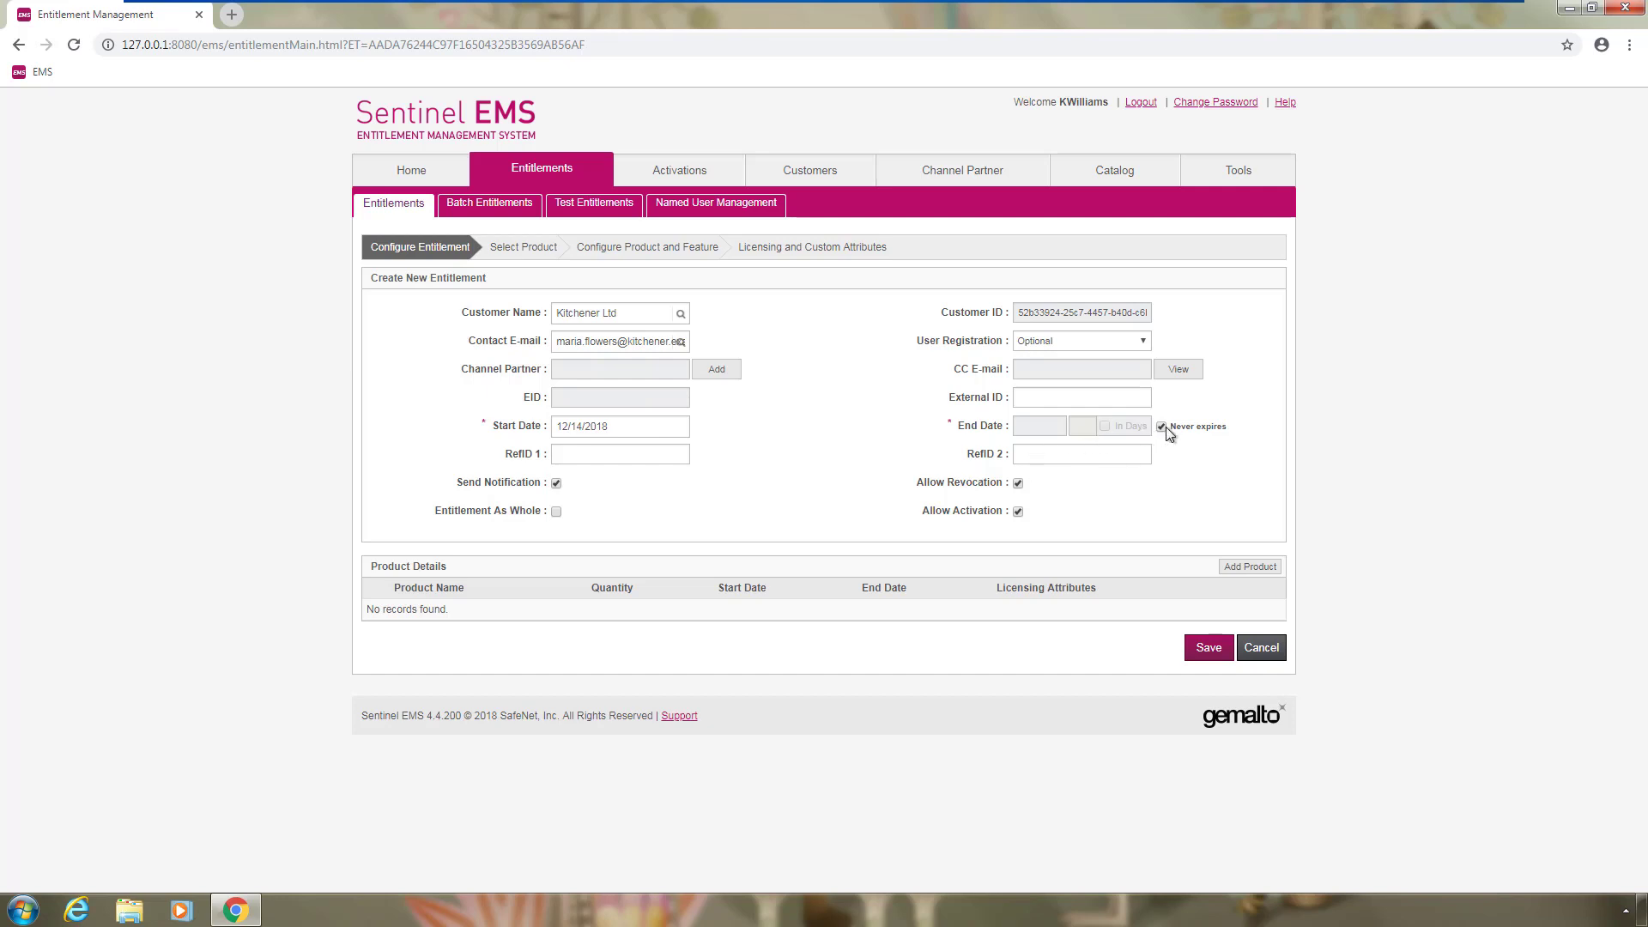
click(1248, 571)
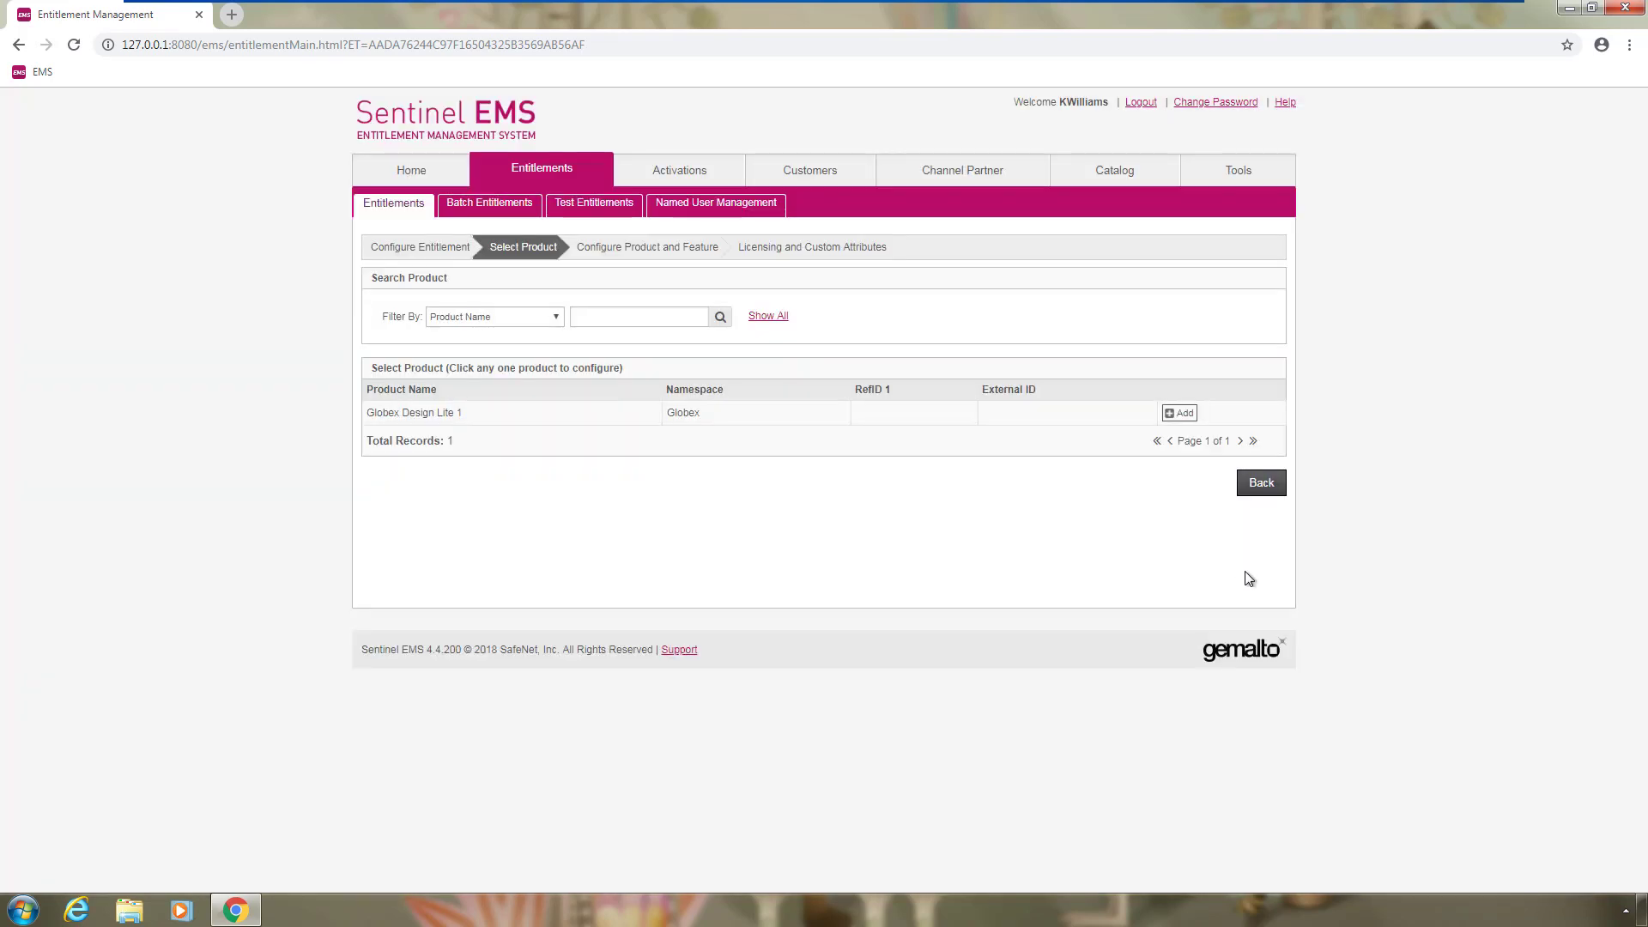
Add Globex Design Lite 1 with quantity 3 and set all its features to never expire
click(1179, 416)
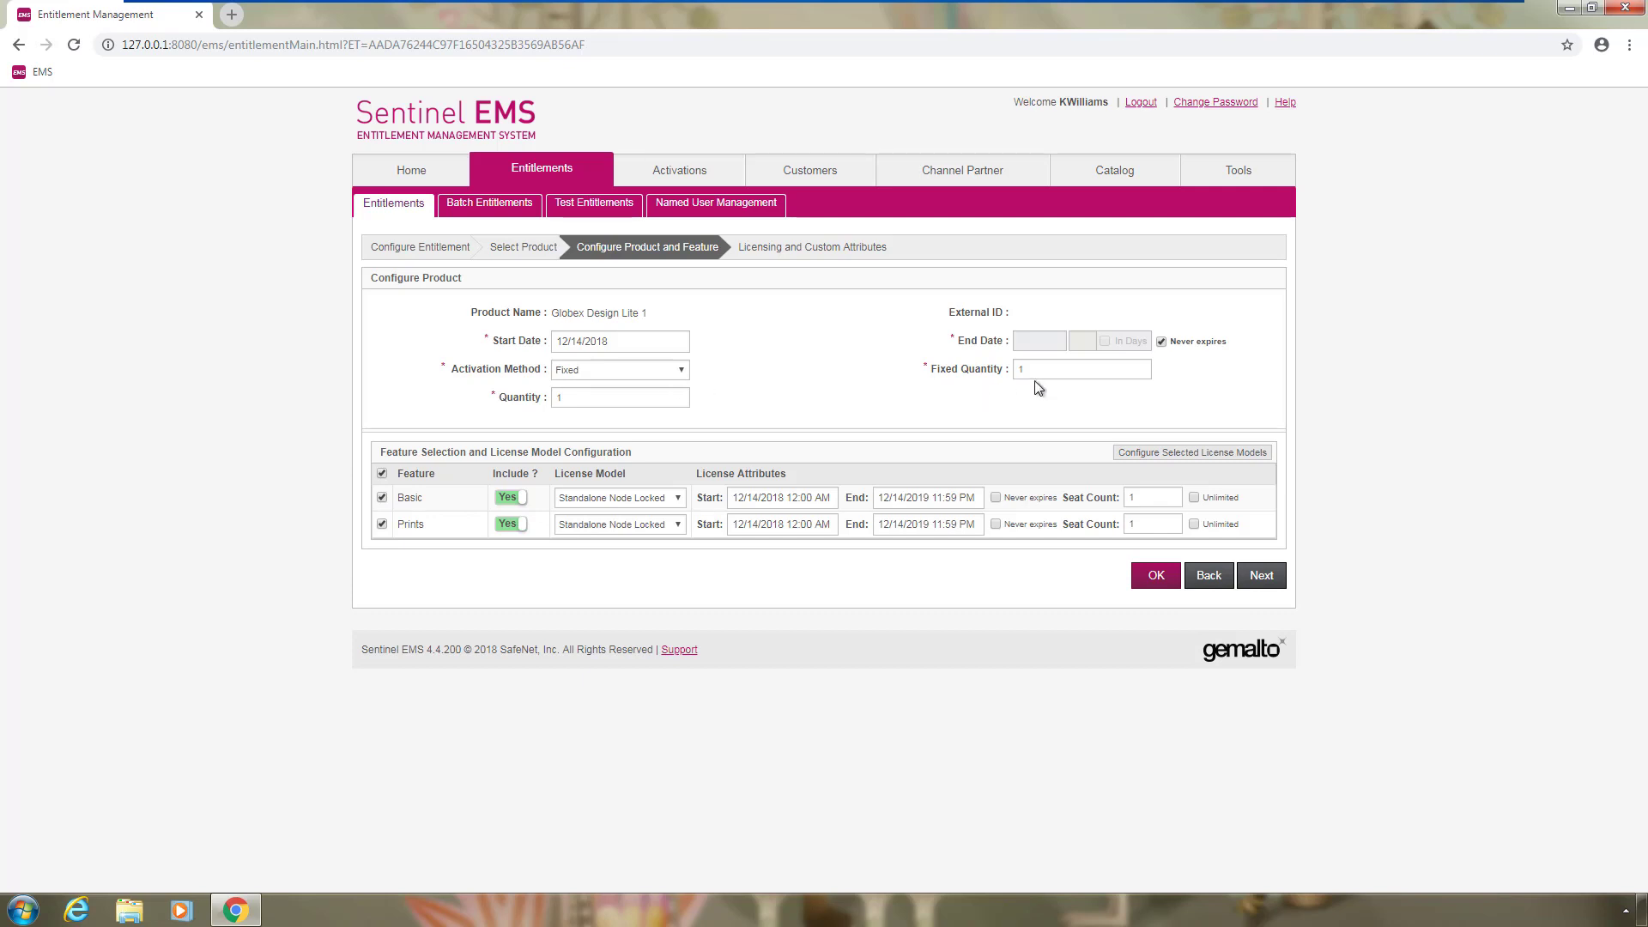
click(617, 401)
key(BackSpace)
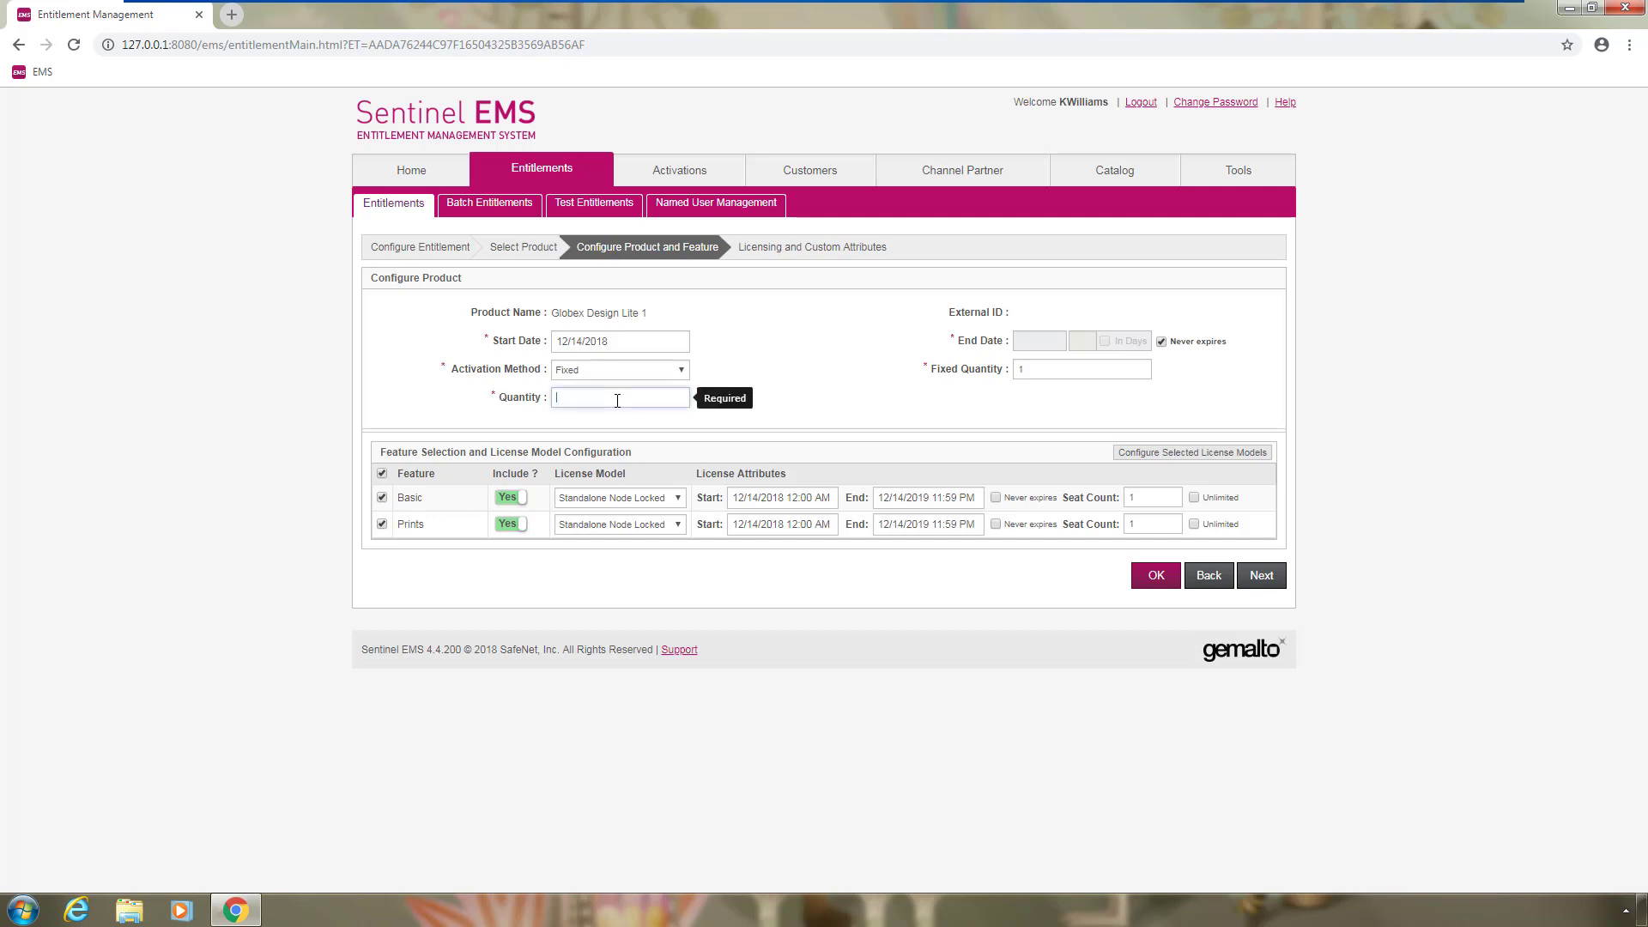
text(3)
click(996, 498)
click(908, 231)
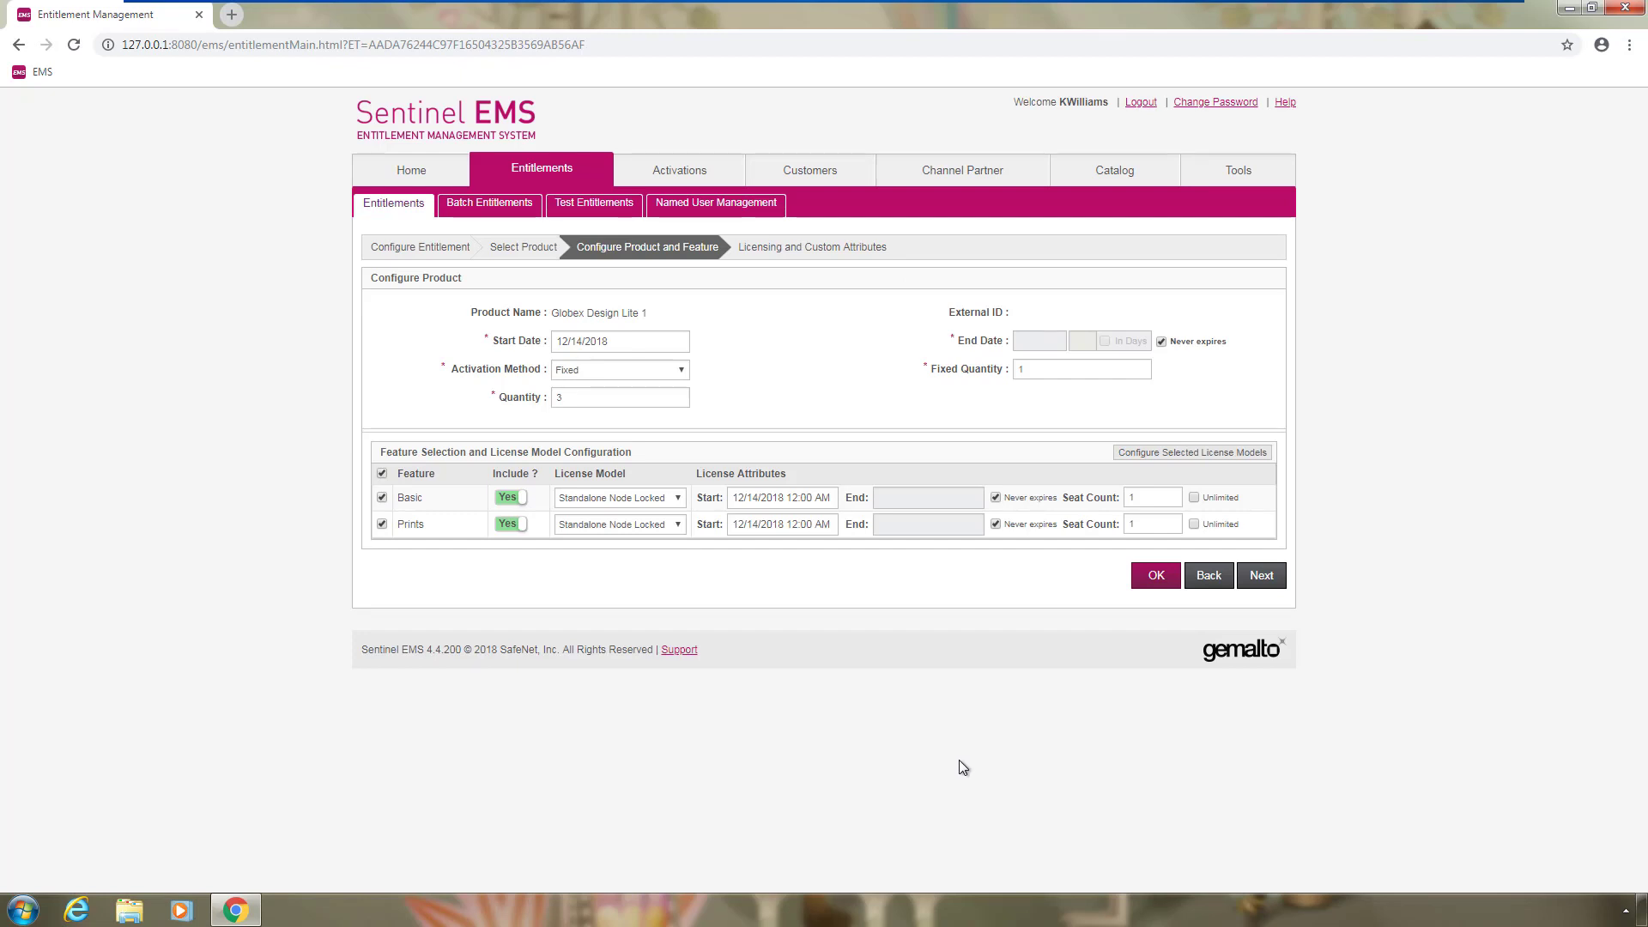
Finish the product setup and save the entitlement, confirming with Yes
click(1155, 576)
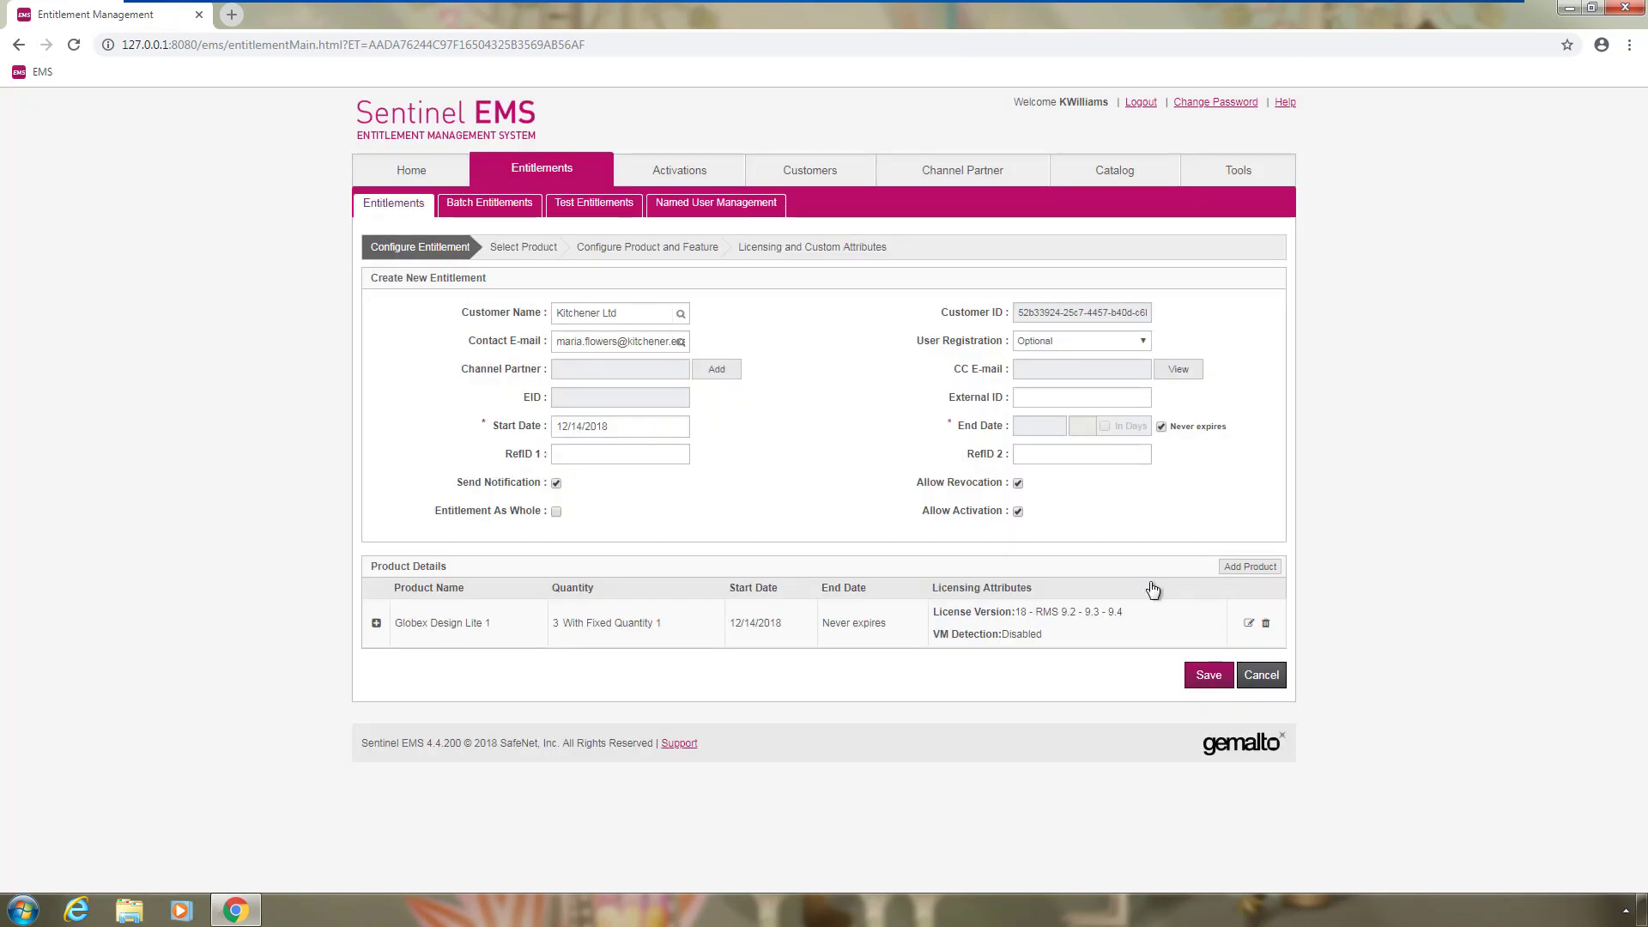
click(1200, 676)
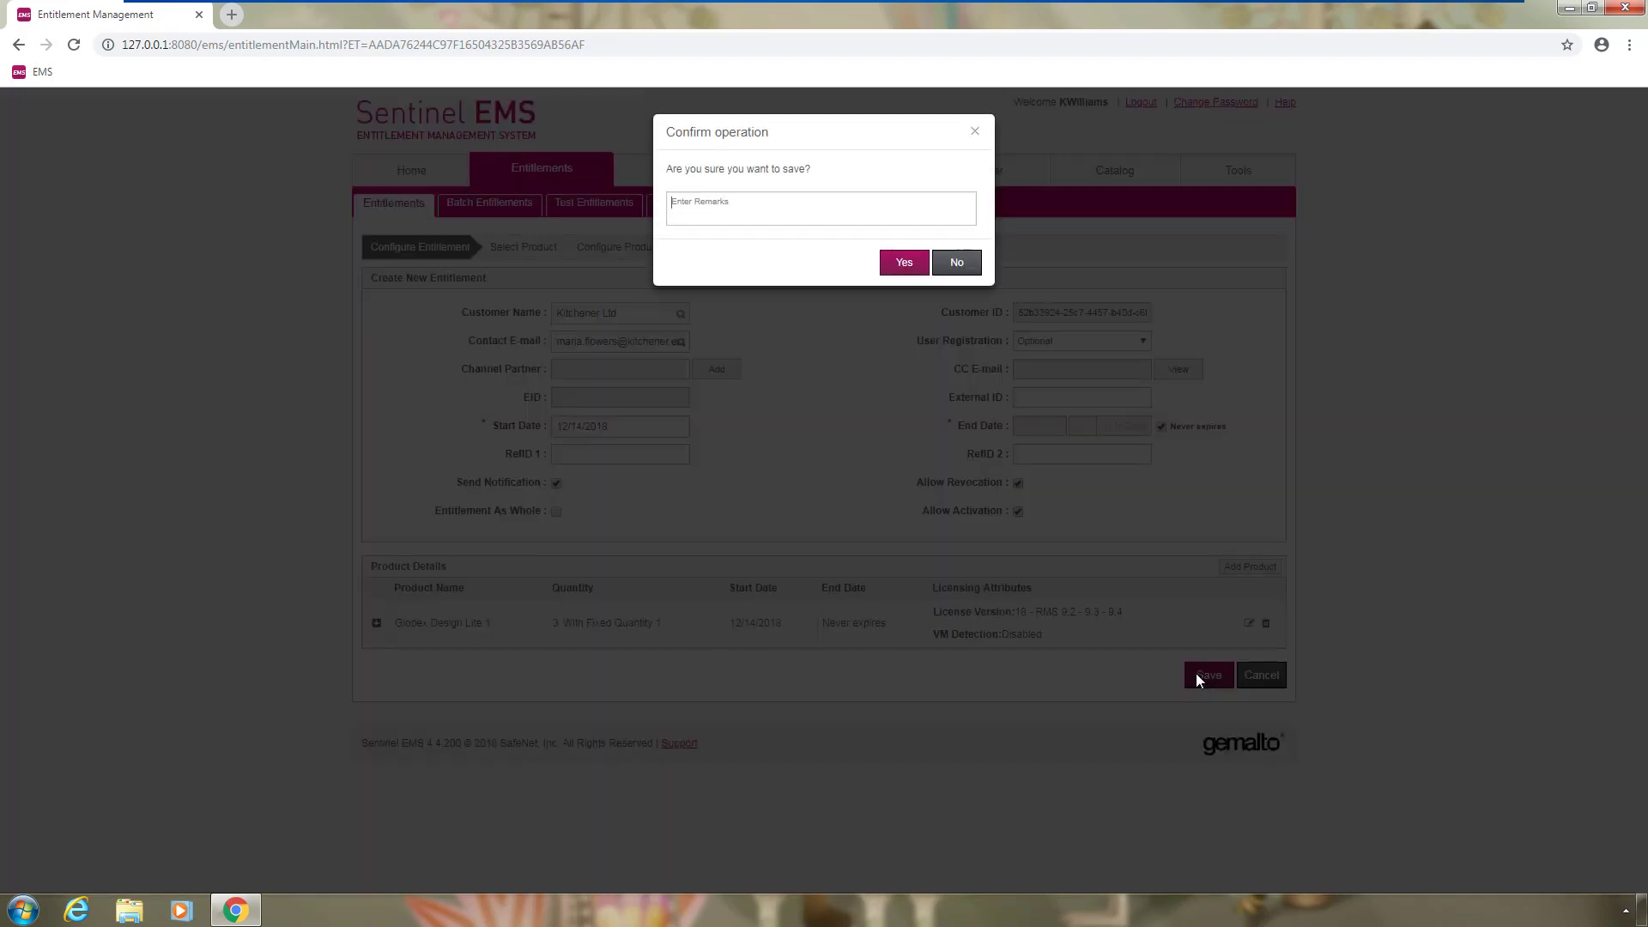
click(903, 263)
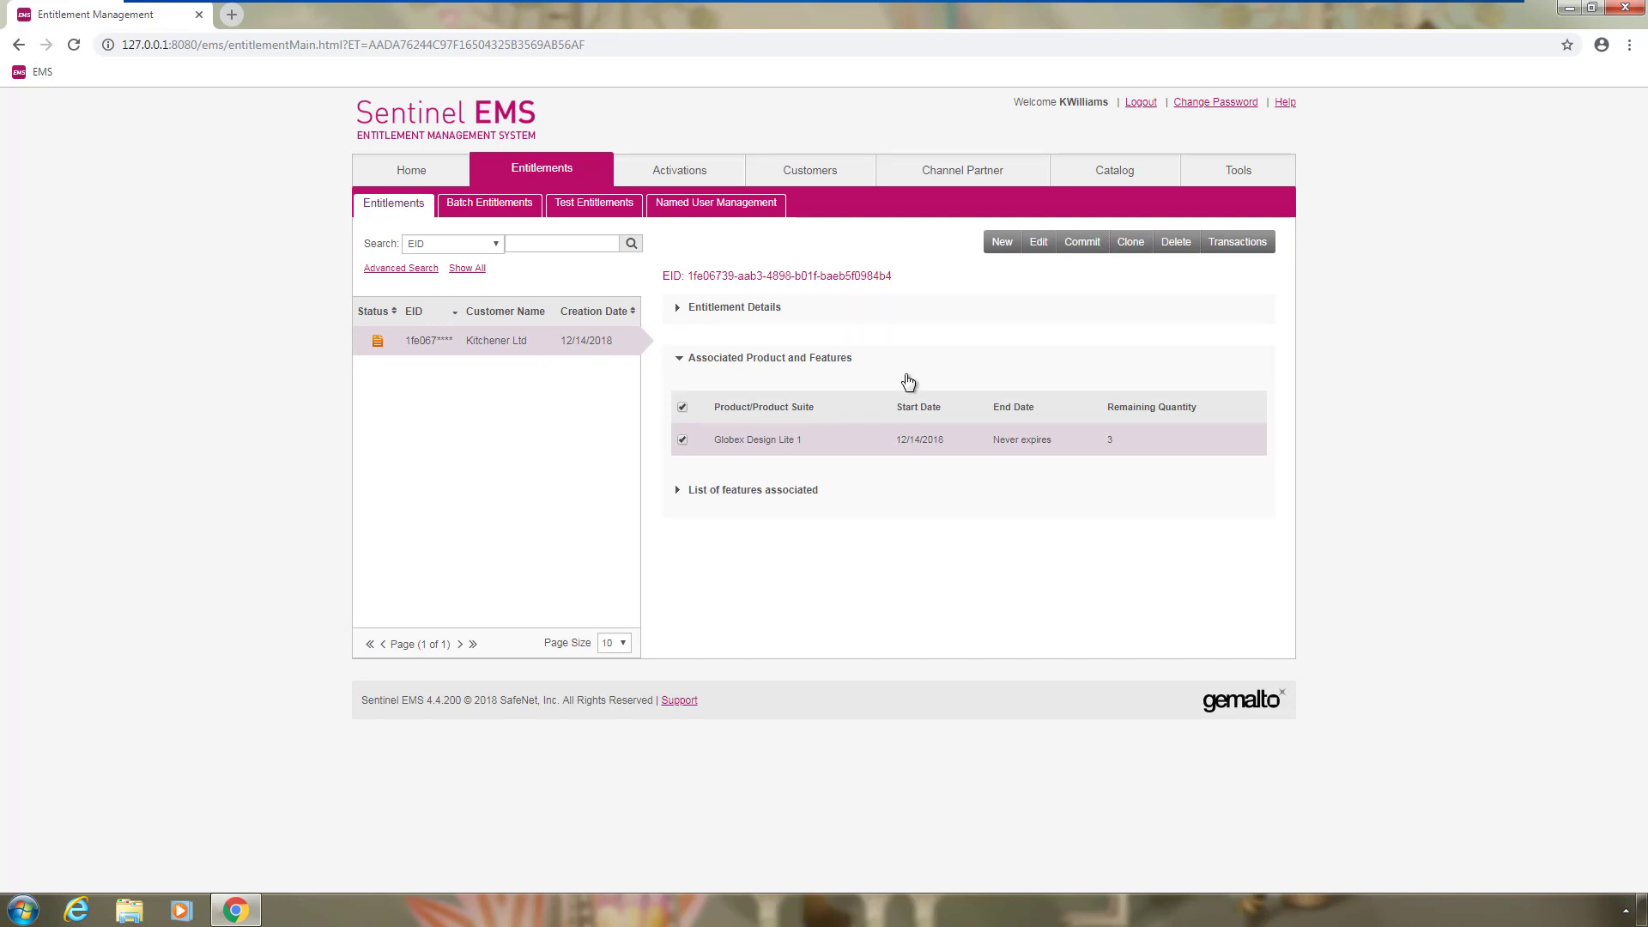
Commit the saved Kitchener Ltd entitlement and confirm with Yes
click(1091, 251)
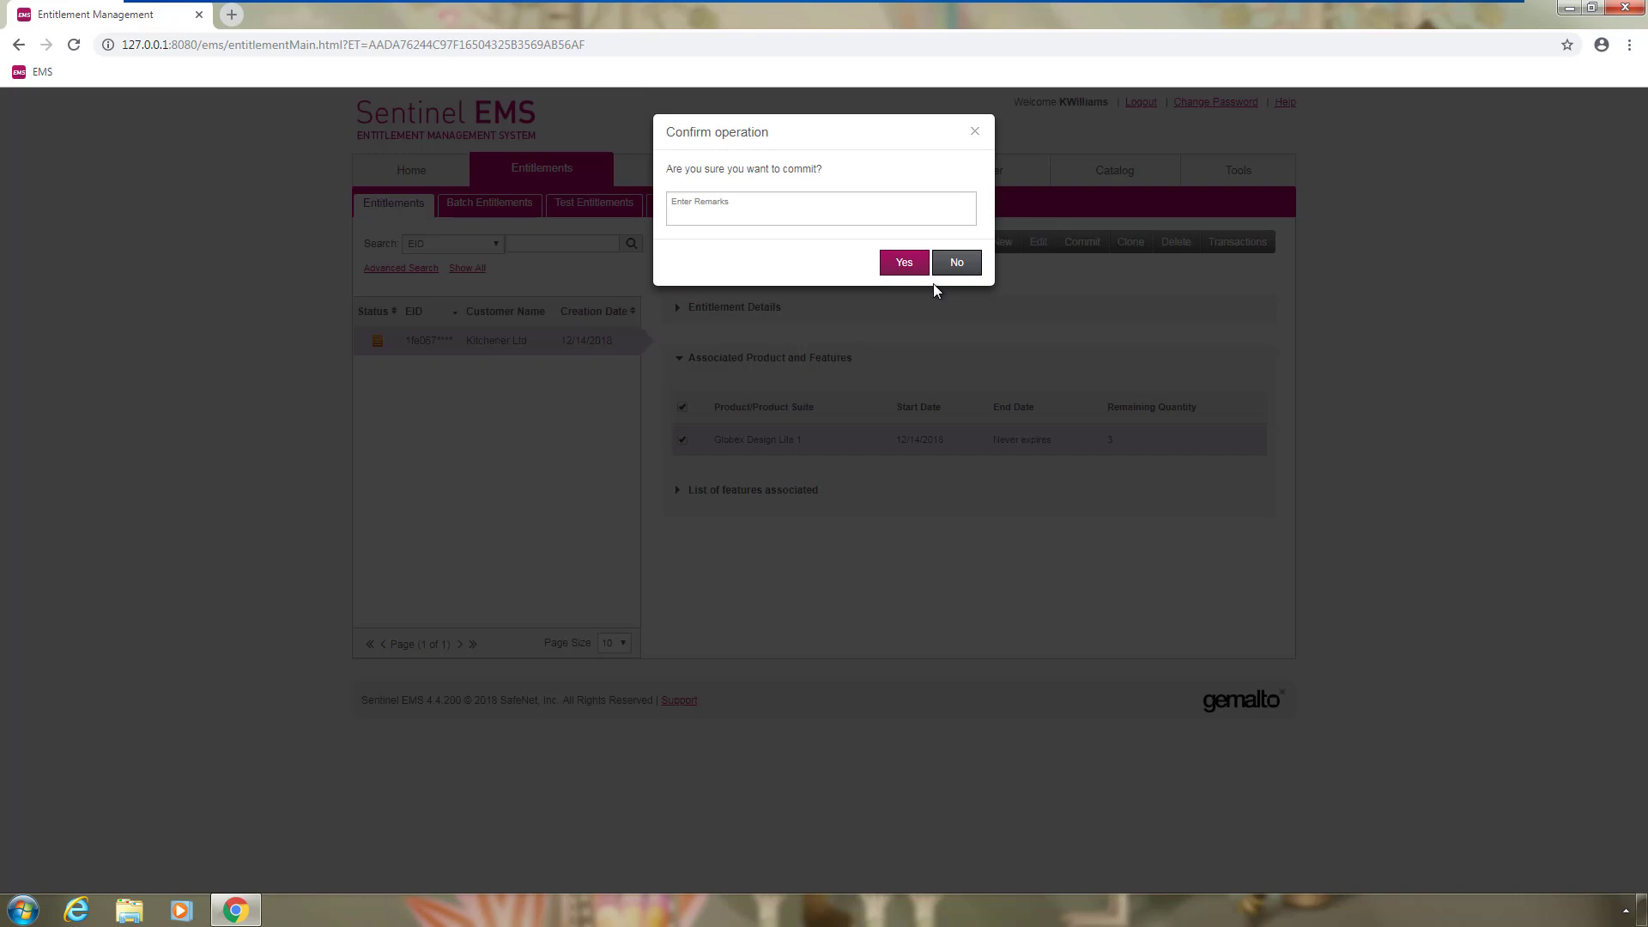
click(905, 265)
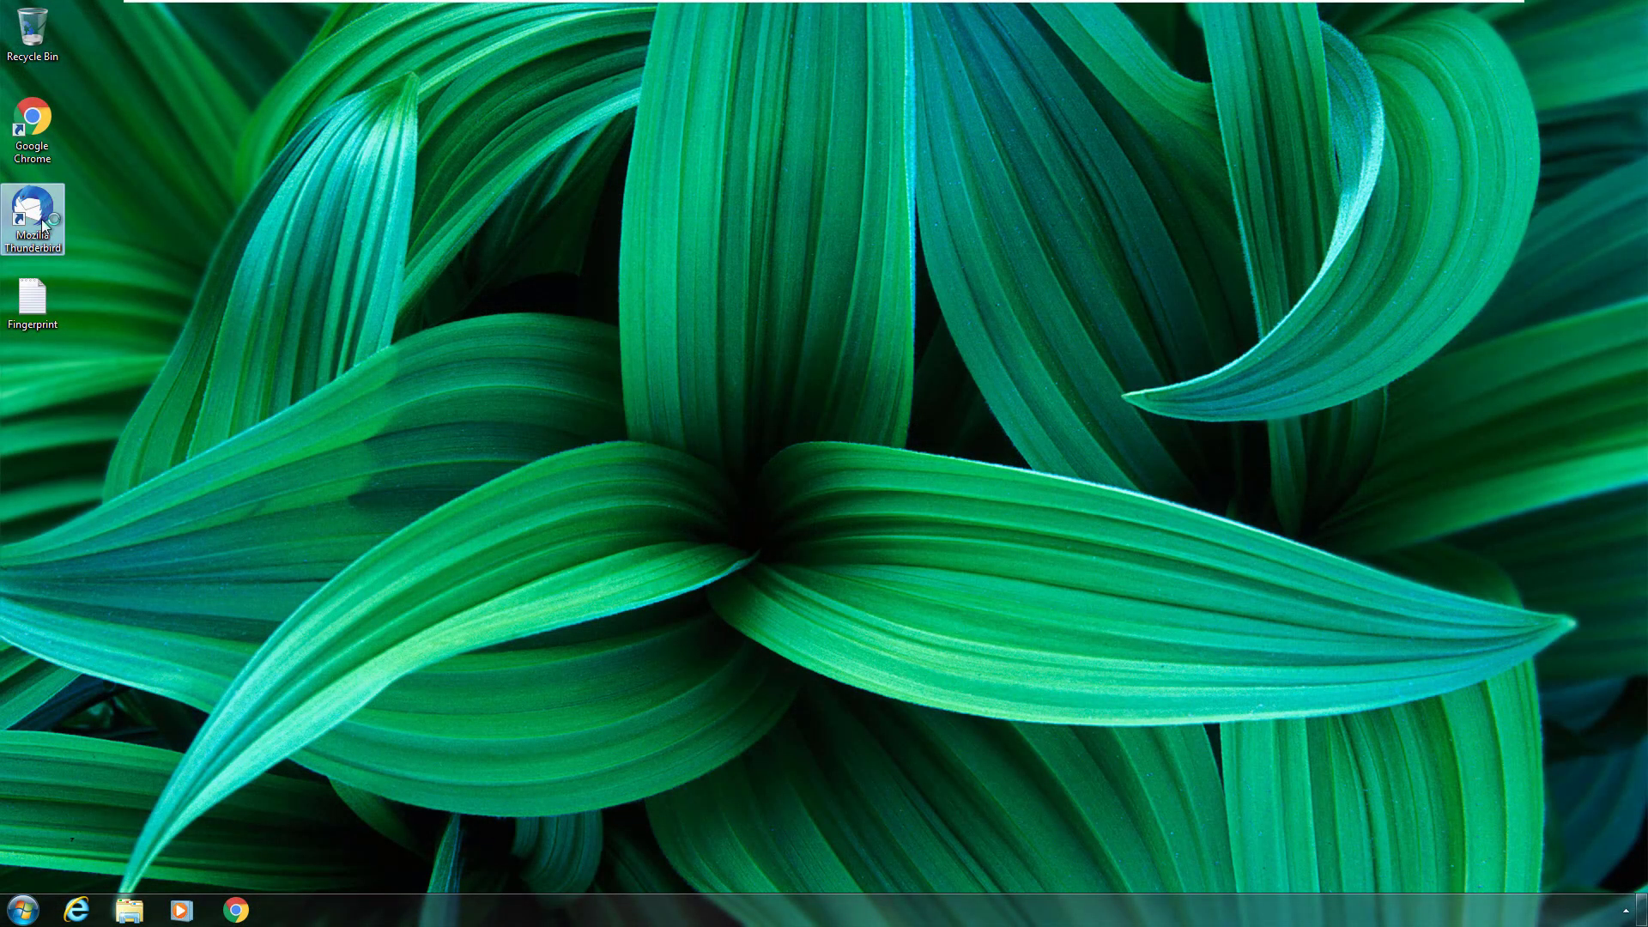
Launch Thunderbird and open the EMS - Entitlement Certificate email from the Inbox in its own tab
double_click(43, 225)
click(189, 108)
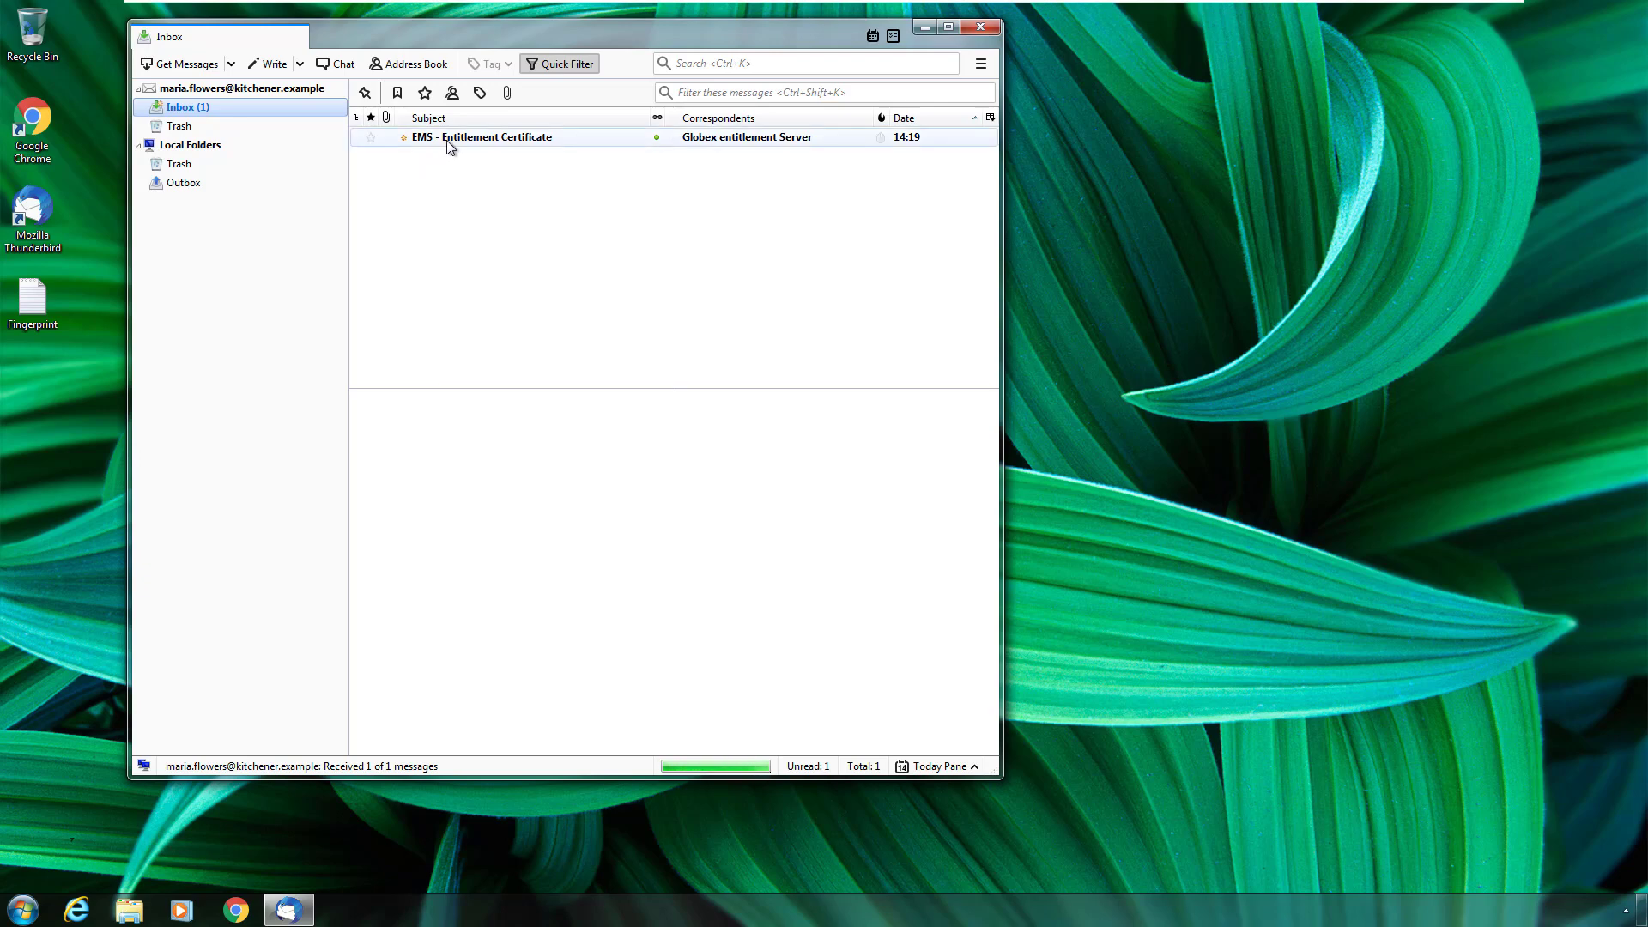
click(446, 140)
double_click(446, 141)
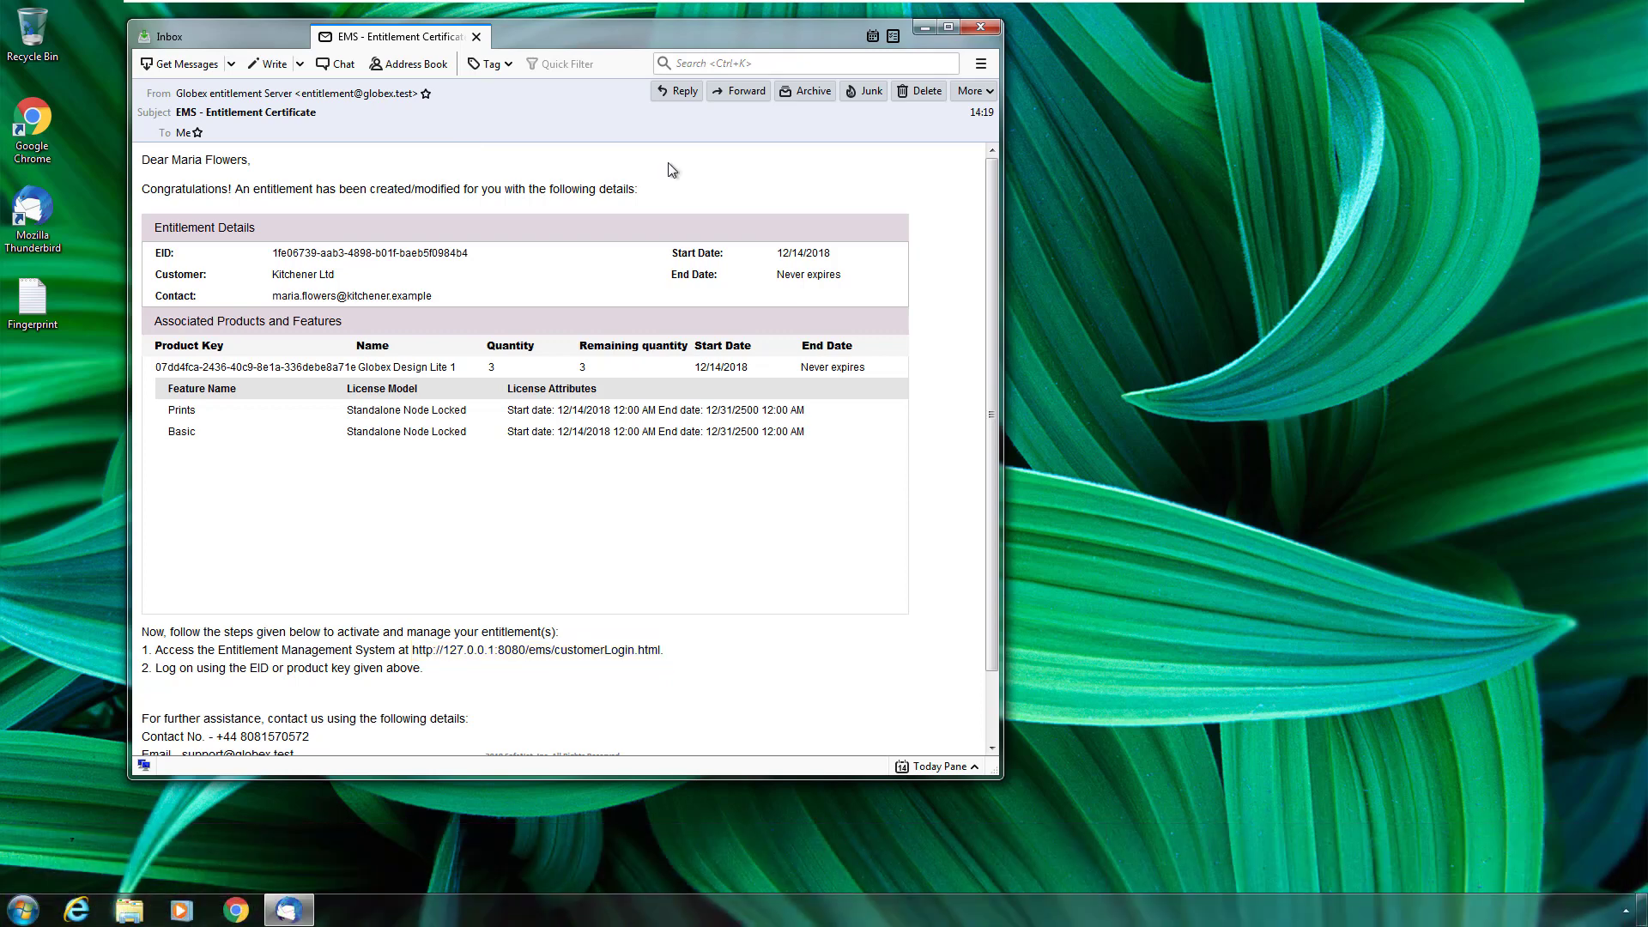
In Chrome, log in to the EMS customer portal by EID using the pasted entitlement ID
click(233, 916)
click(47, 74)
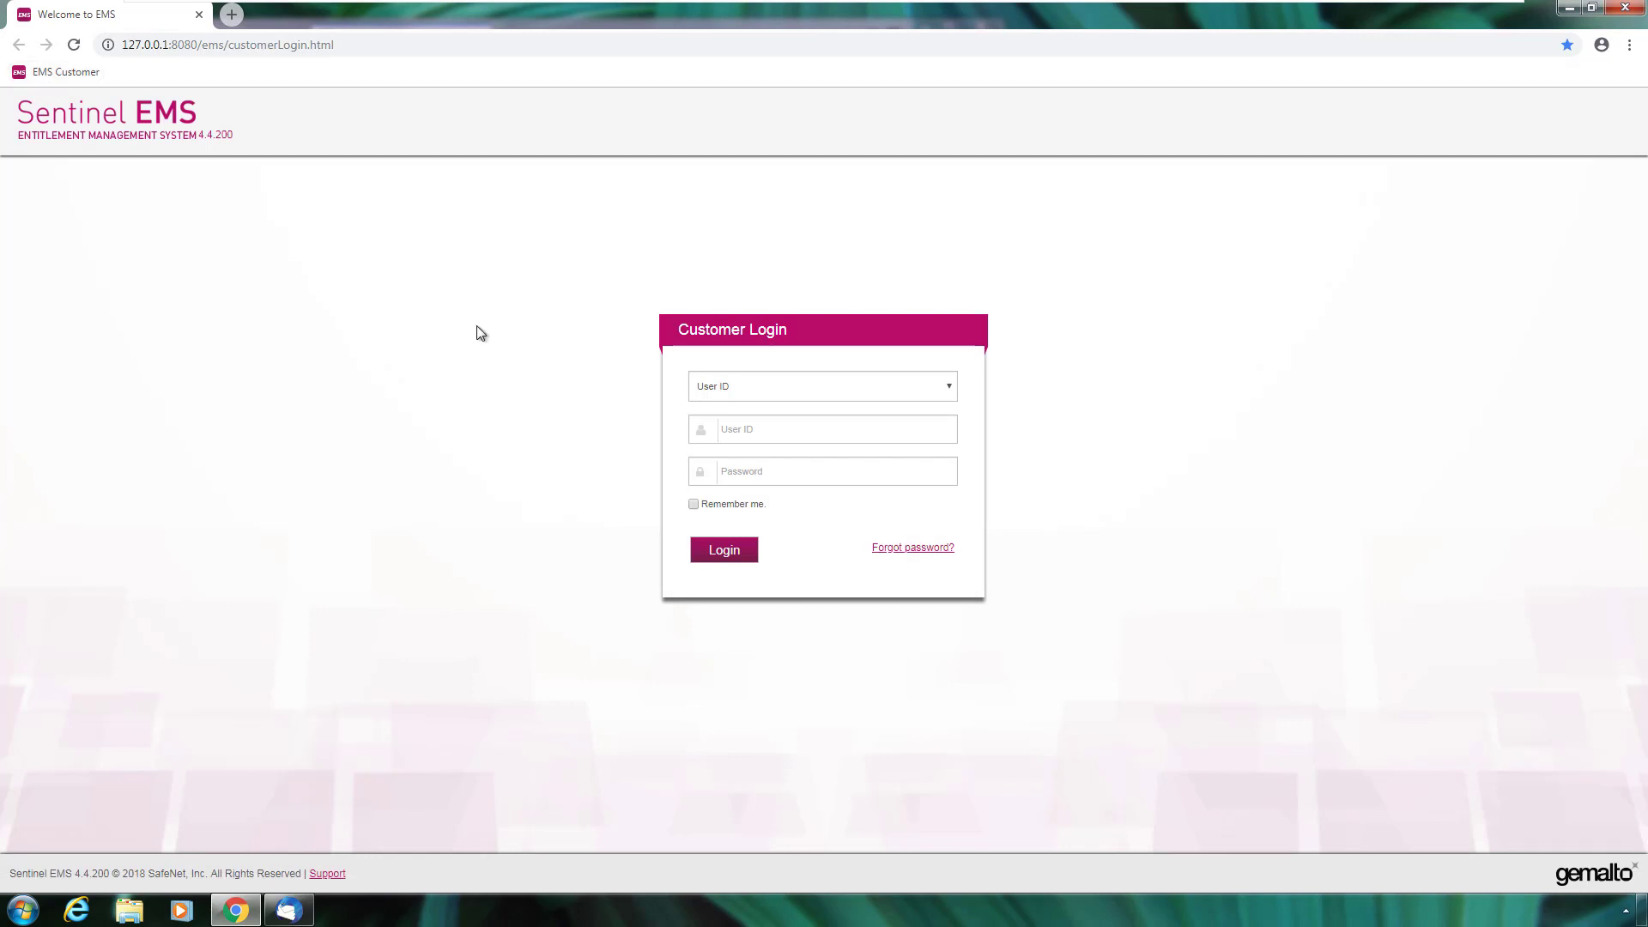
click(765, 388)
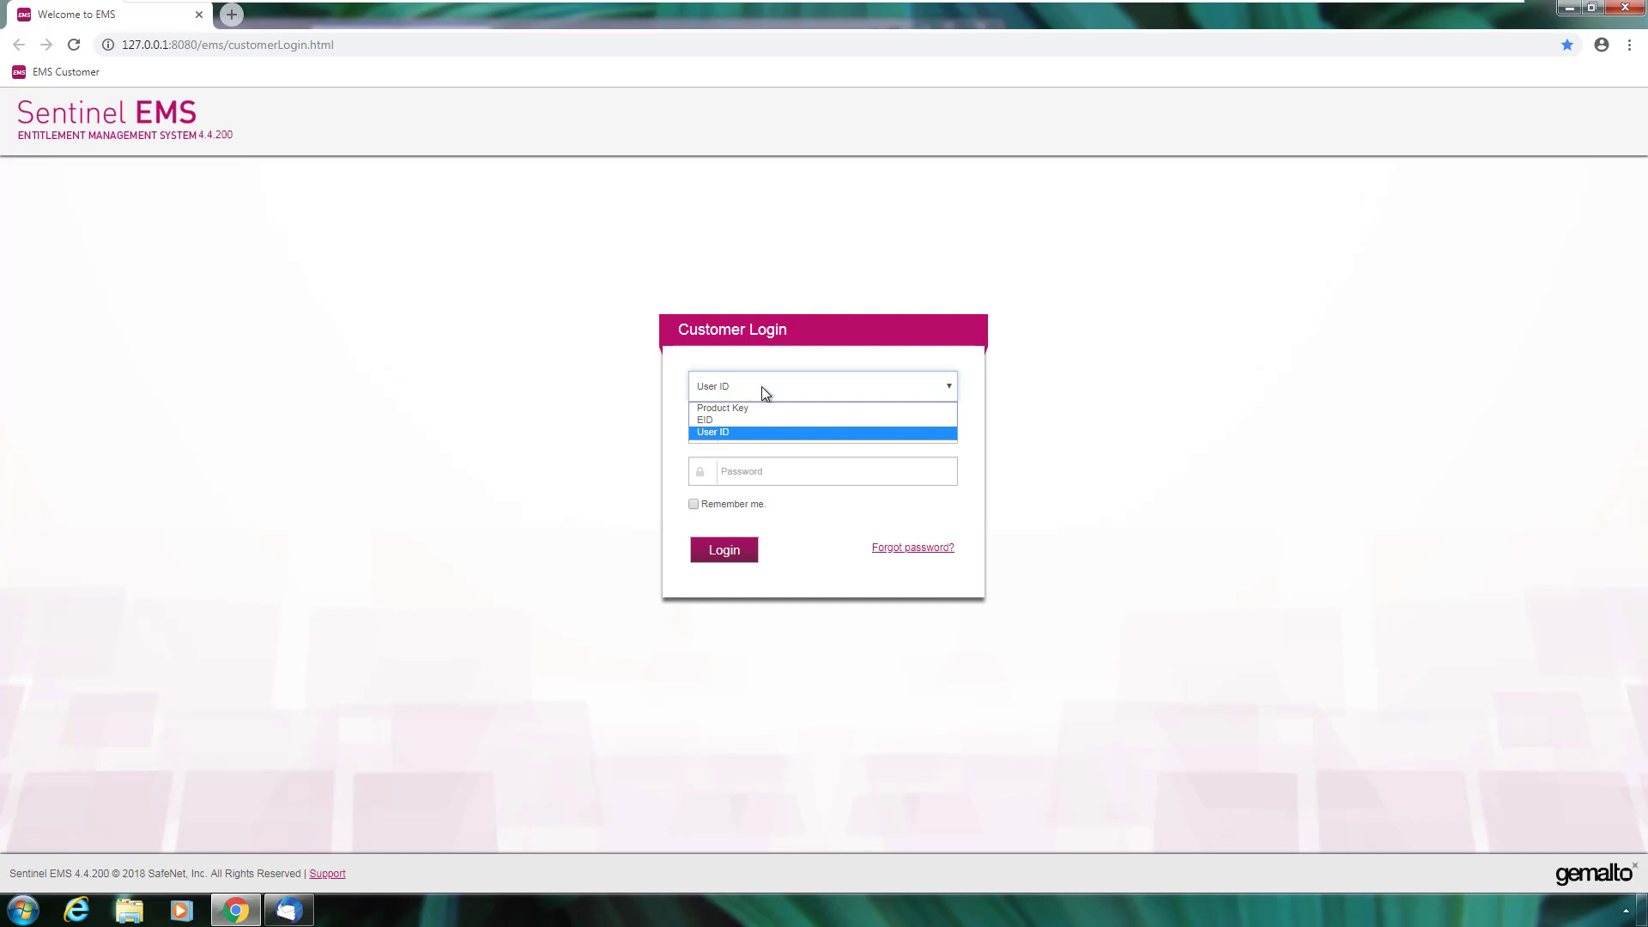
click(722, 420)
key(ctrl+v)
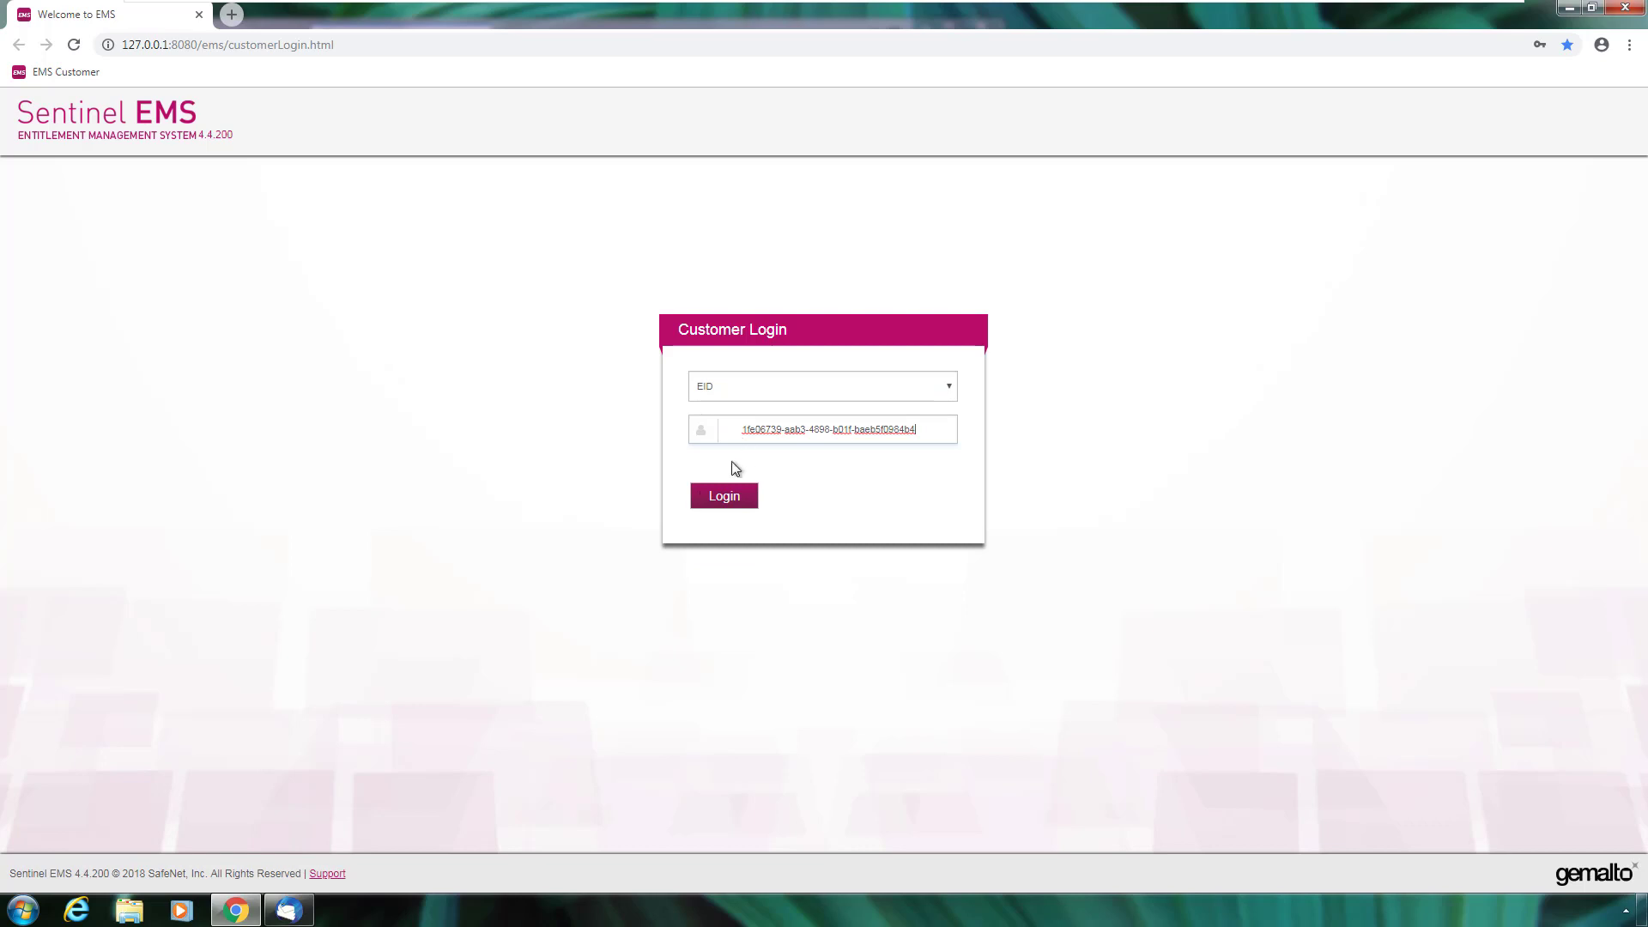
click(725, 496)
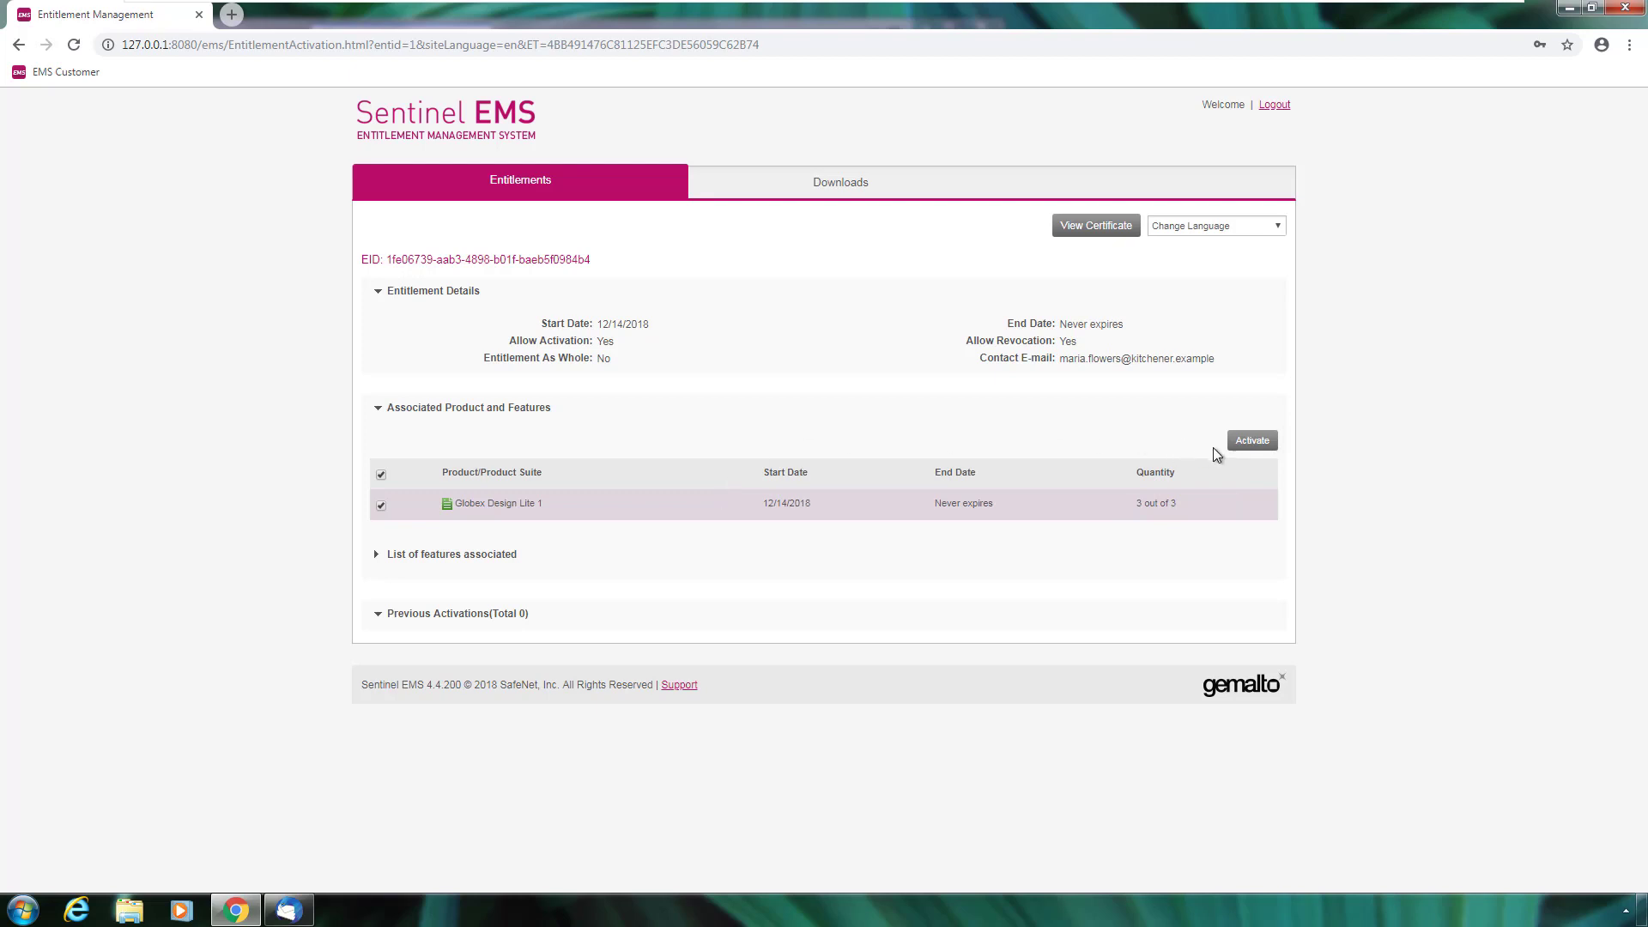
Activate Globex Design Lite 1 for Client 1 using the pasted machine disk ID
click(1249, 447)
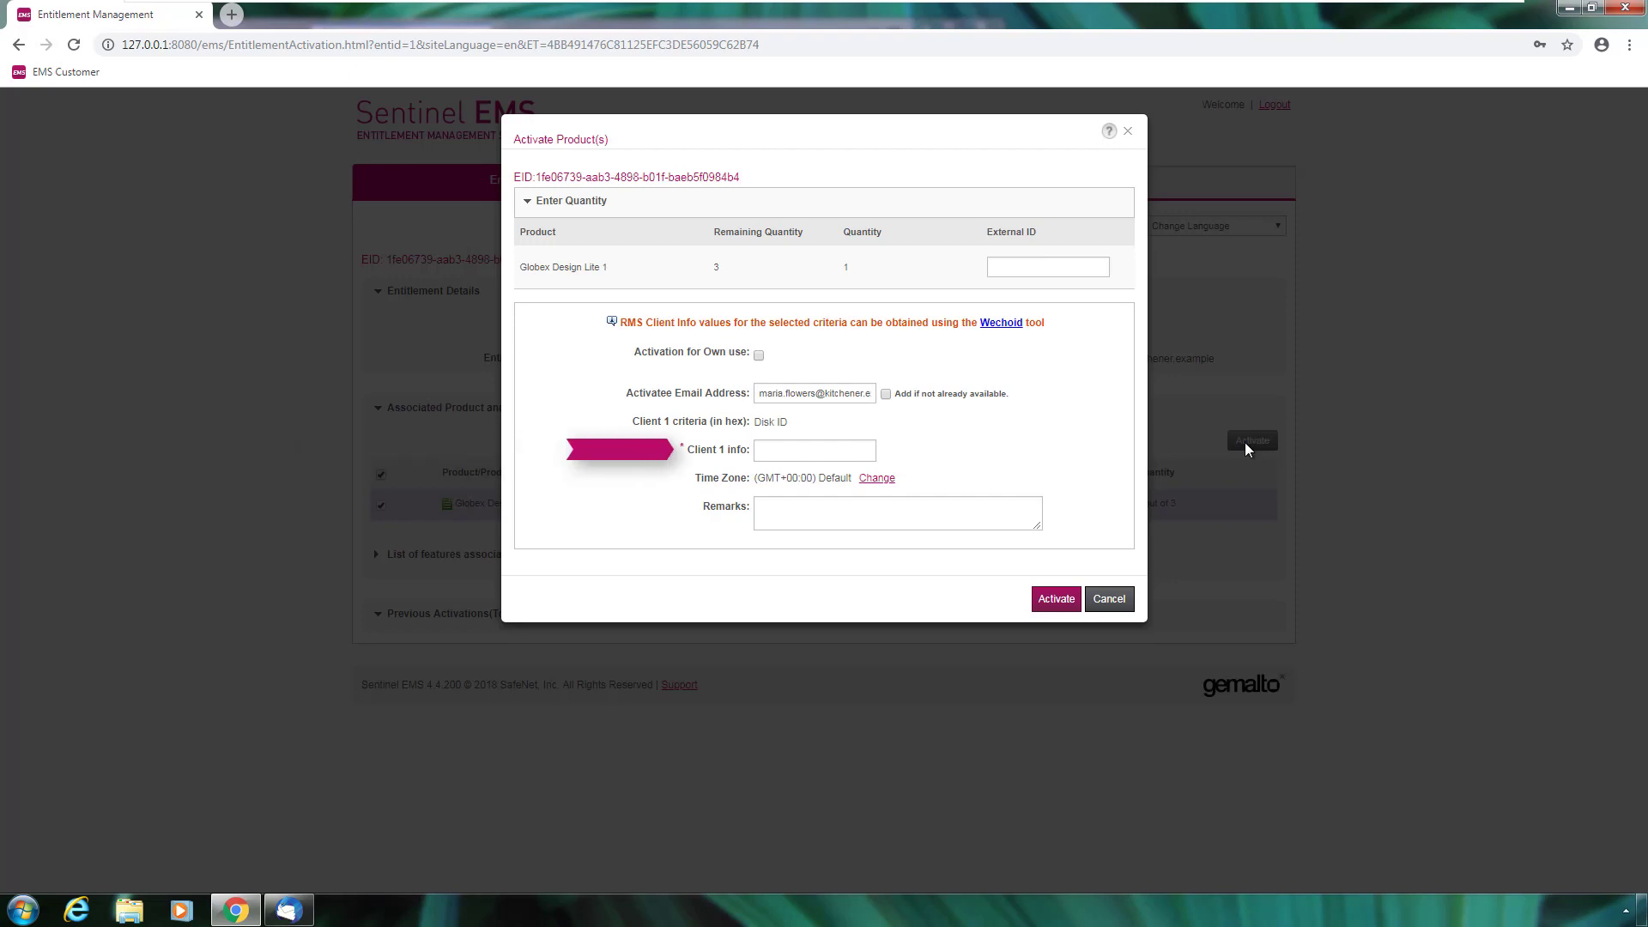
click(760, 450)
text(*1FG ZTWT THC3 7RD4)
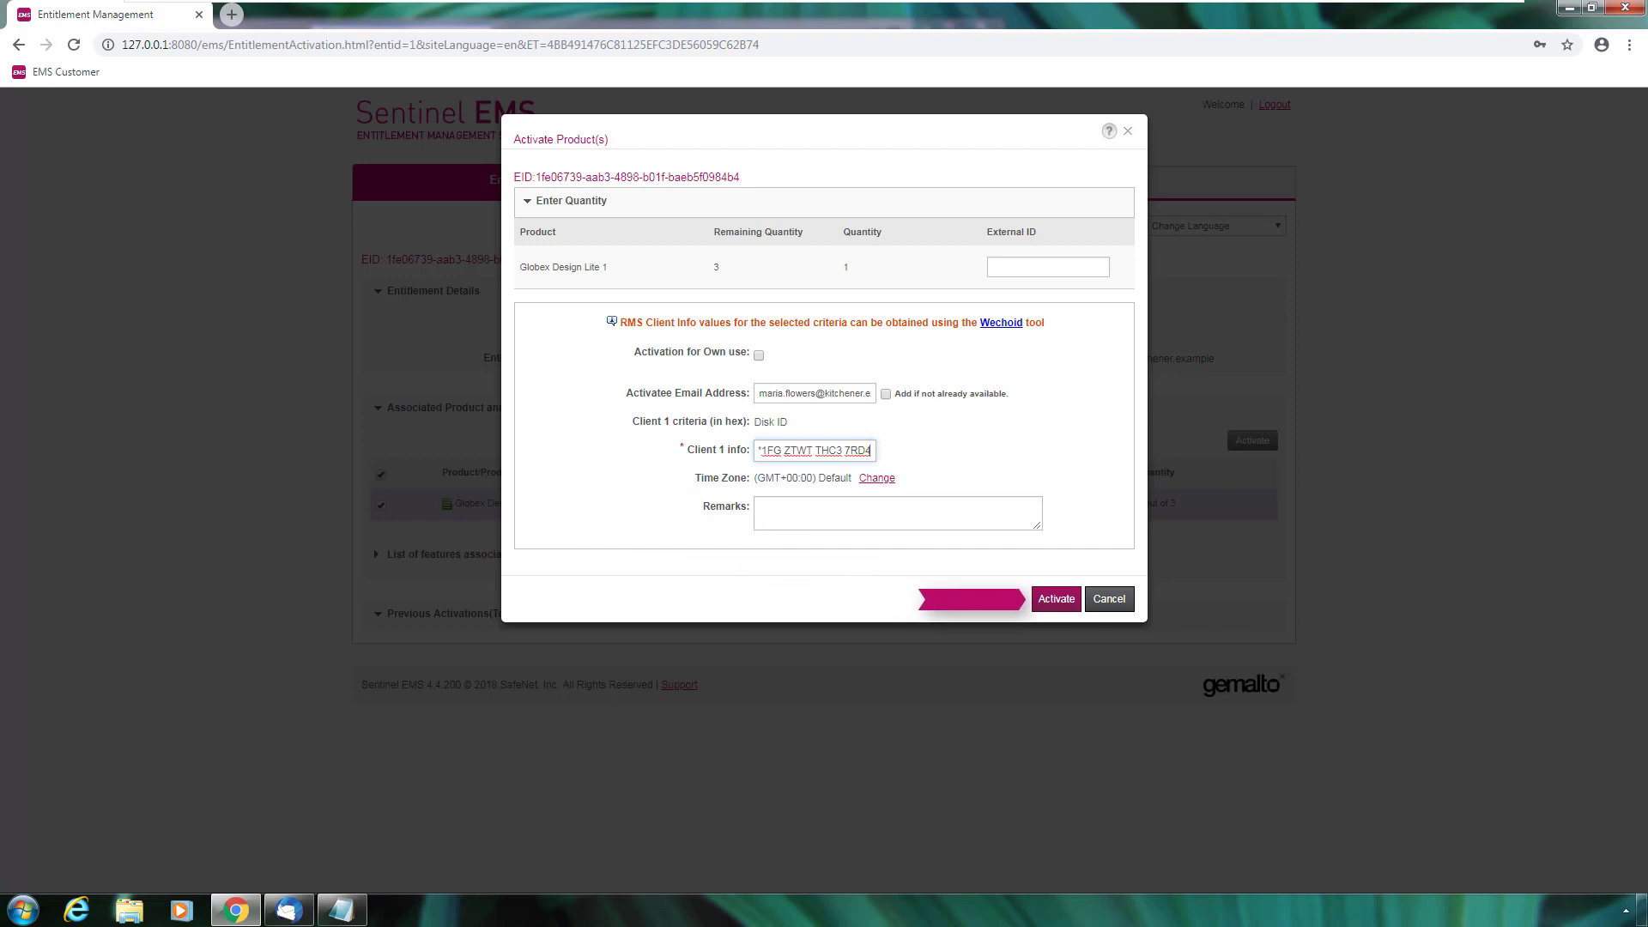
click(1057, 600)
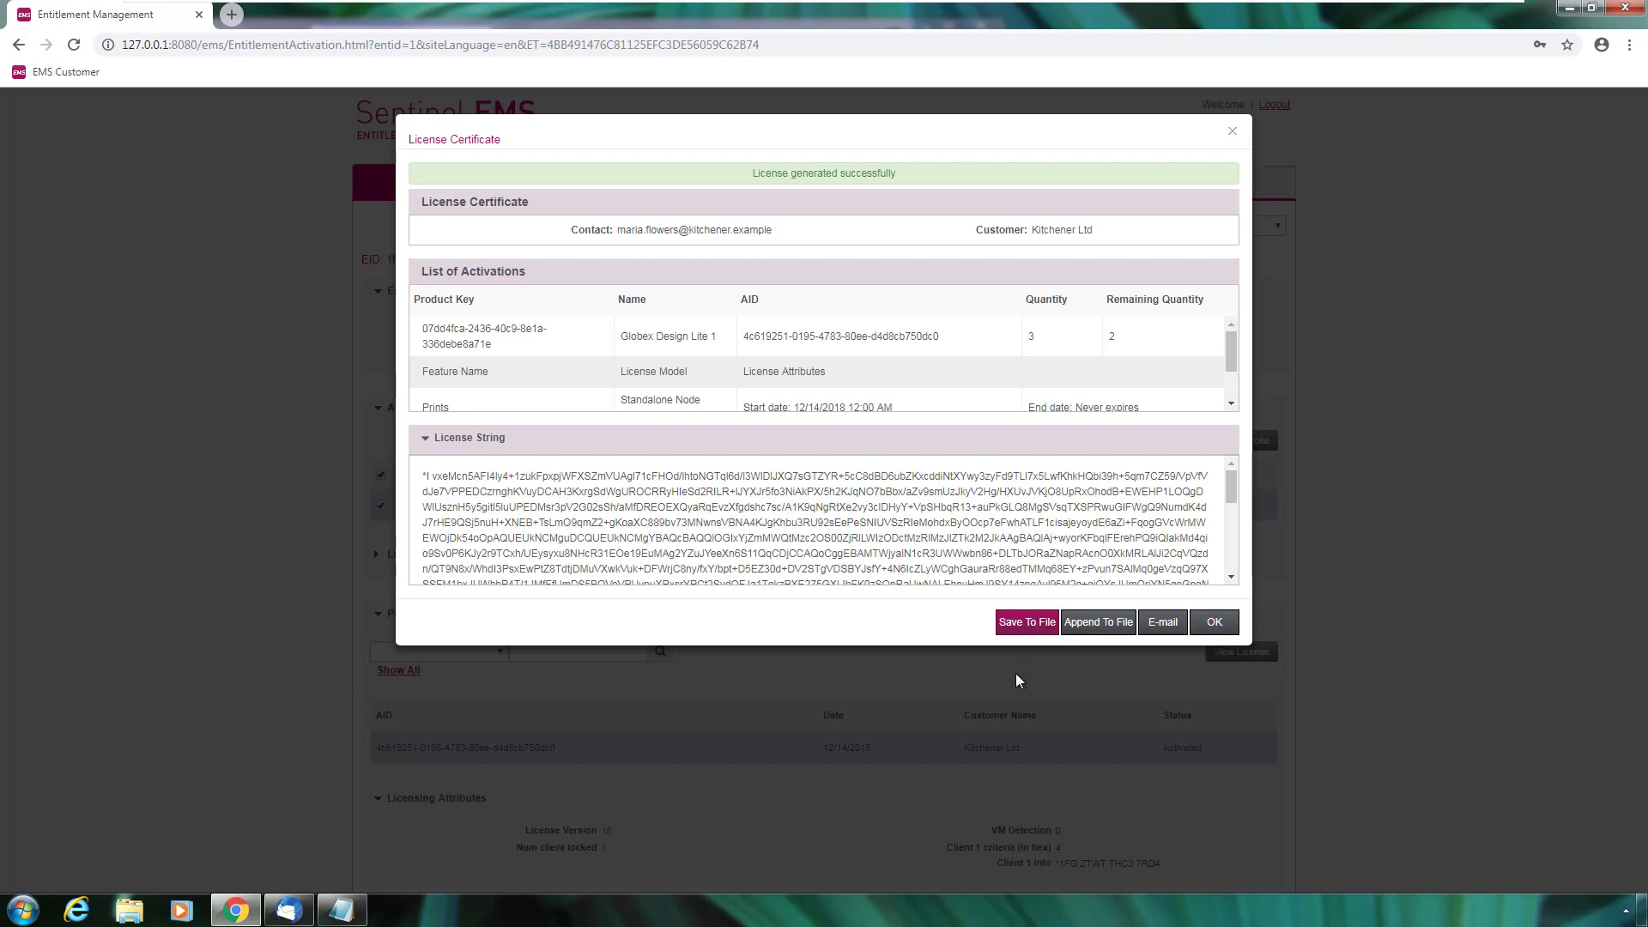
Save the license certificate to a file and close it with OK
click(1037, 633)
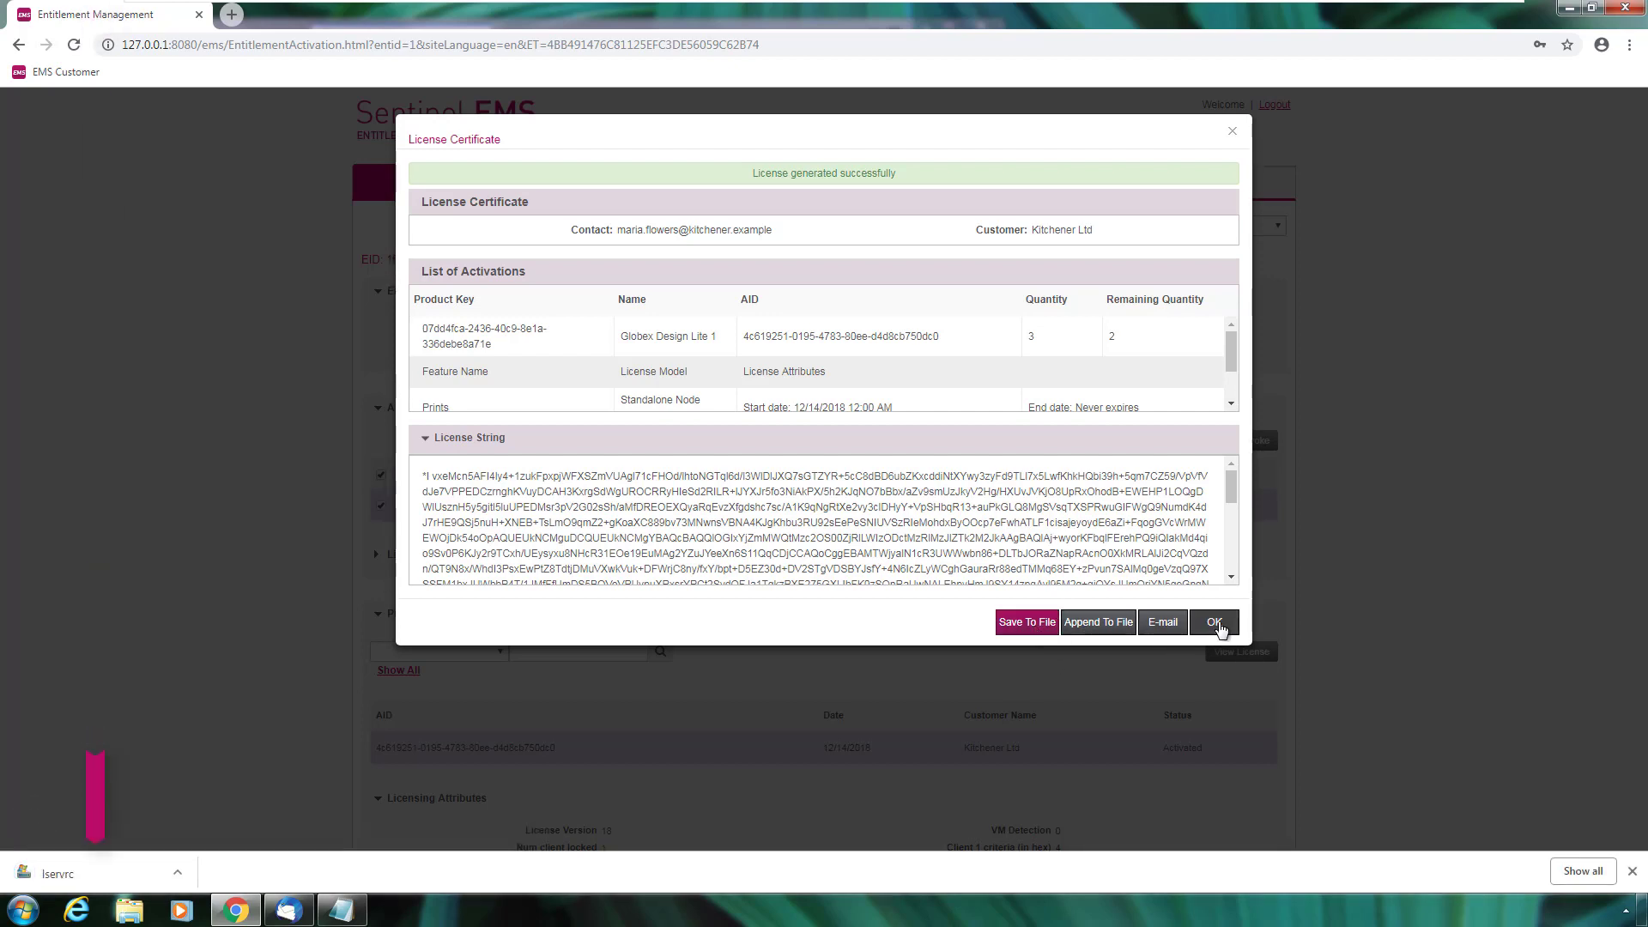
click(1214, 624)
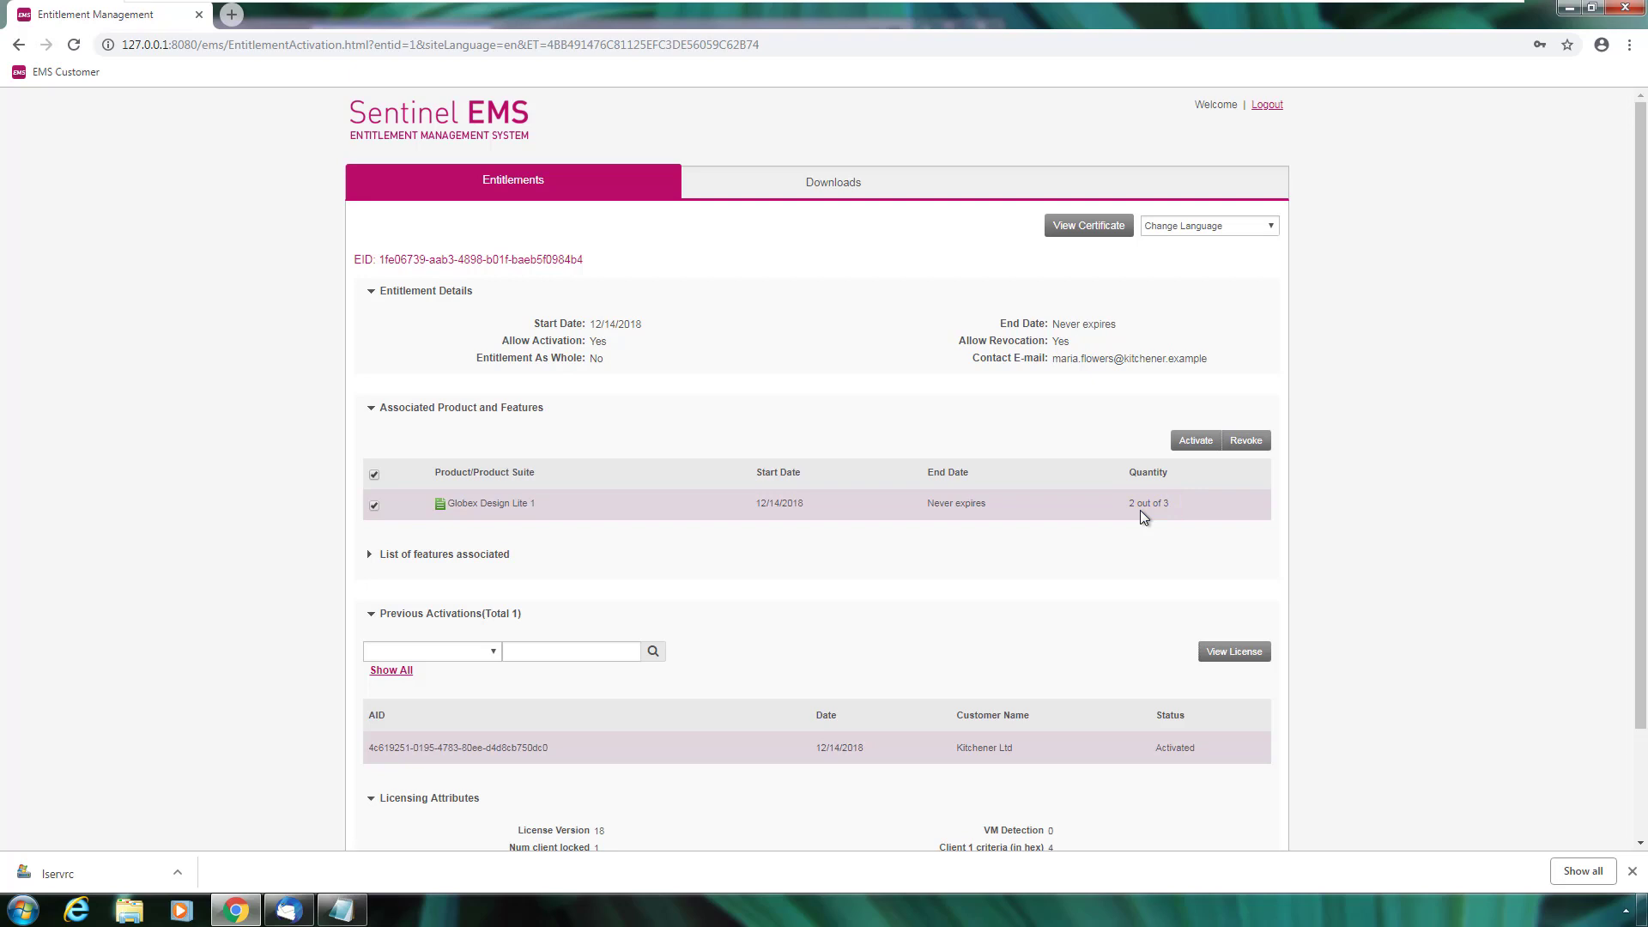
Switch to Thunderbird's Inbox and open the EMS - License Certificate email with lservrc.zip
click(288, 910)
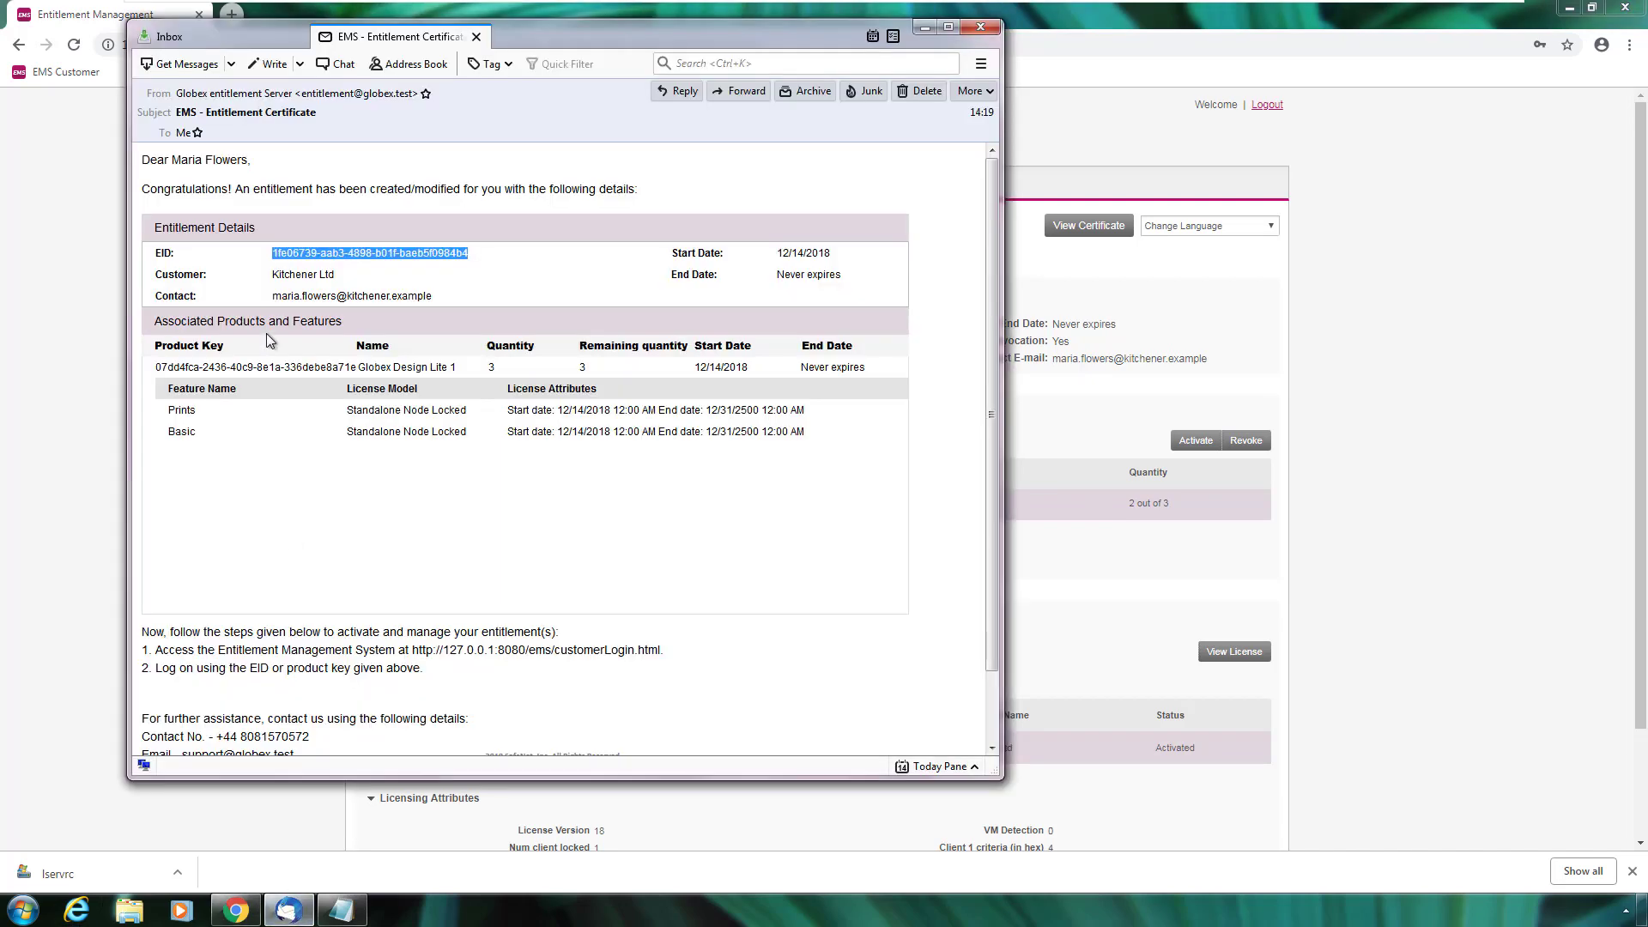
click(206, 69)
double_click(431, 155)
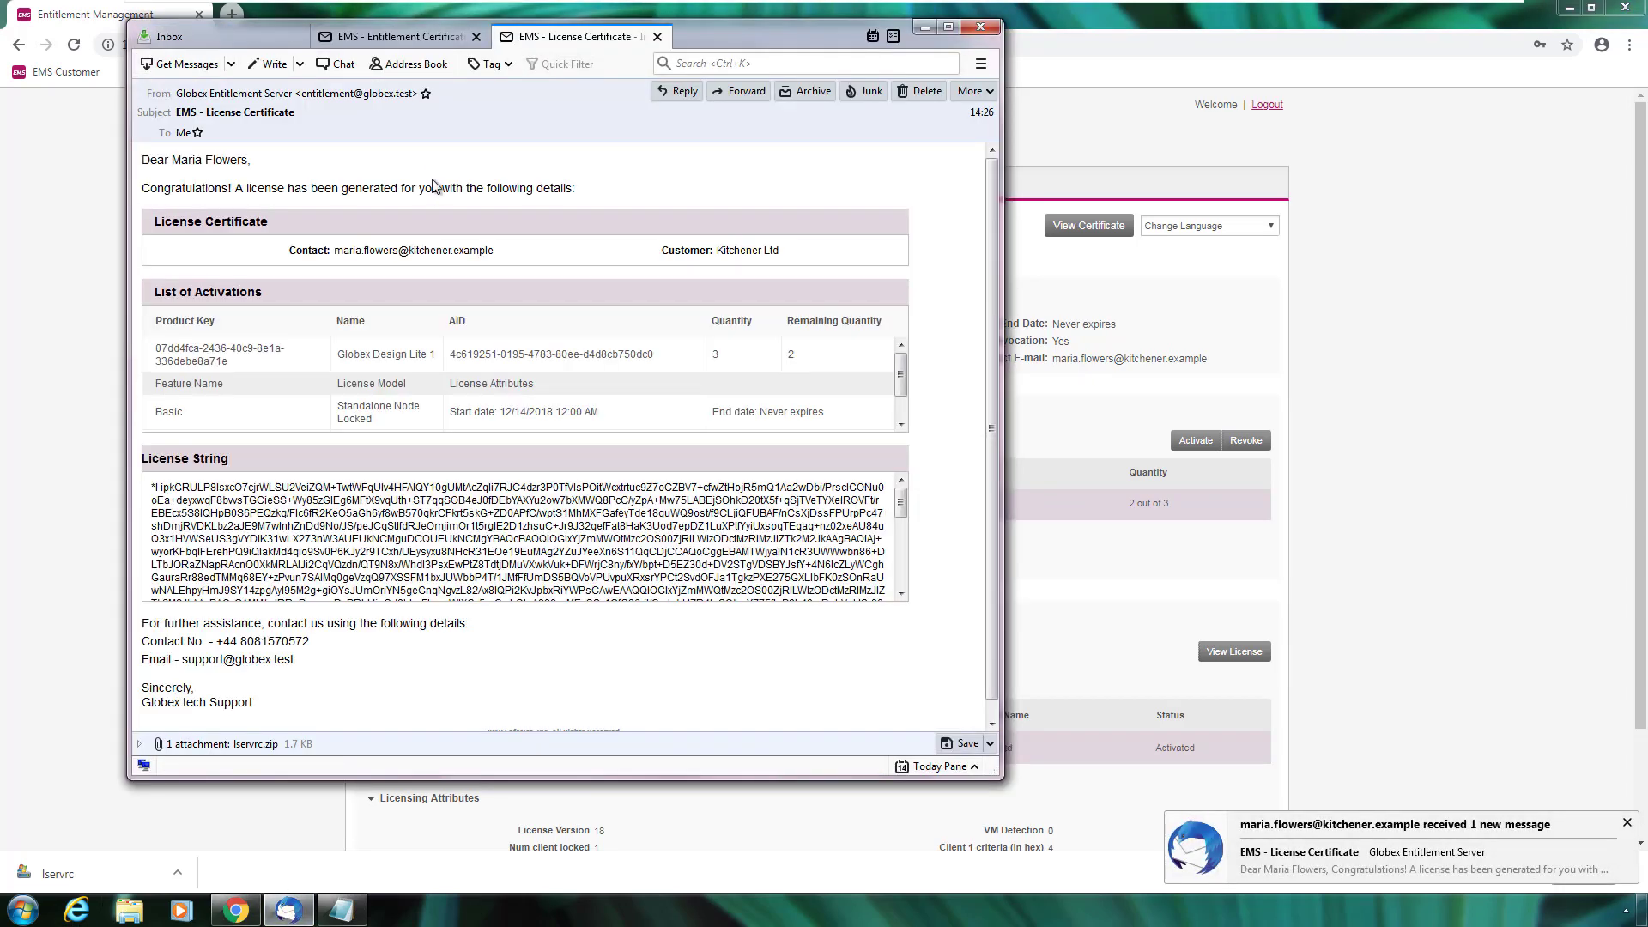